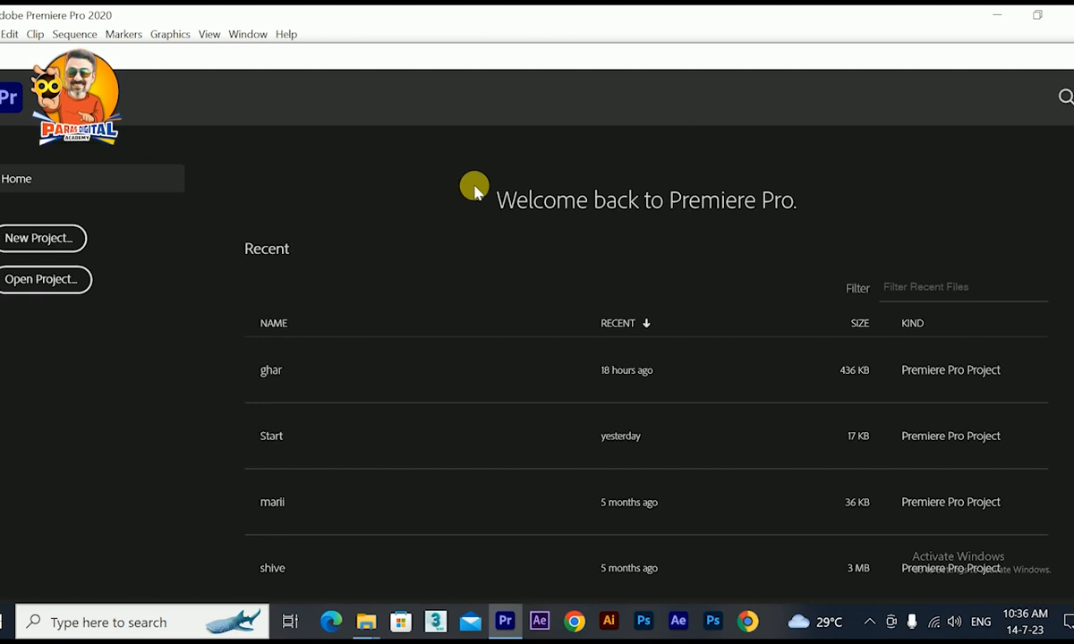
Open the recent project Start and place the 190301_02_KenyaWildlife_30 clip at the beginning of track V1.
left_click(359, 404)
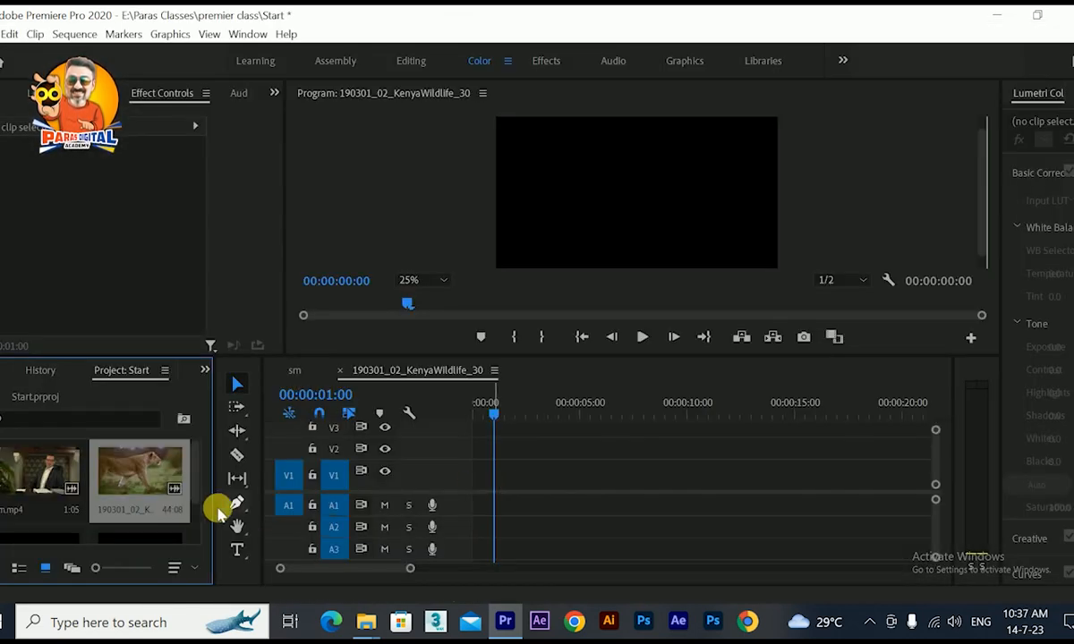
left_click(150, 483)
left_click_drag(150, 479, 441, 487)
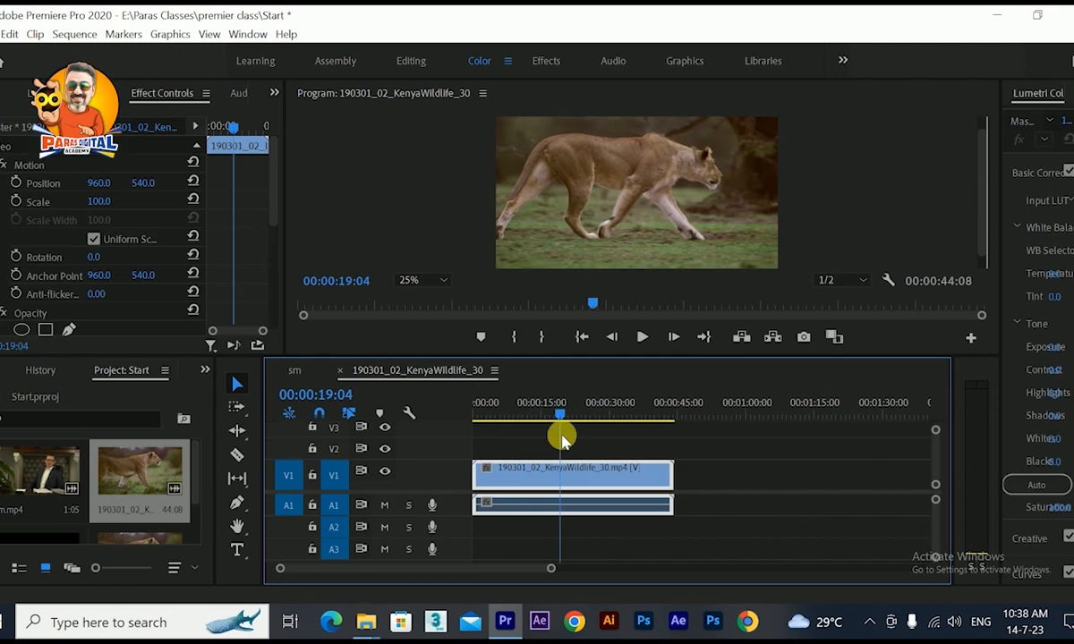
Cut the KenyaWildlife clip at 00:00:19:13 and delete the part after the cut.
left_click_drag(559, 439, 563, 436)
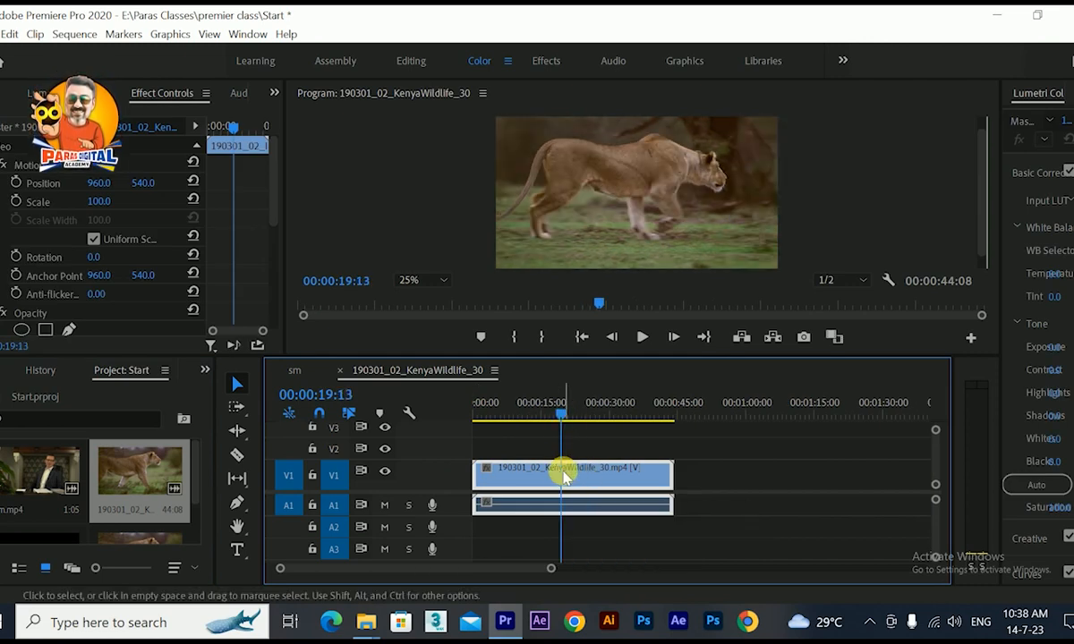
key("ctrl+k")
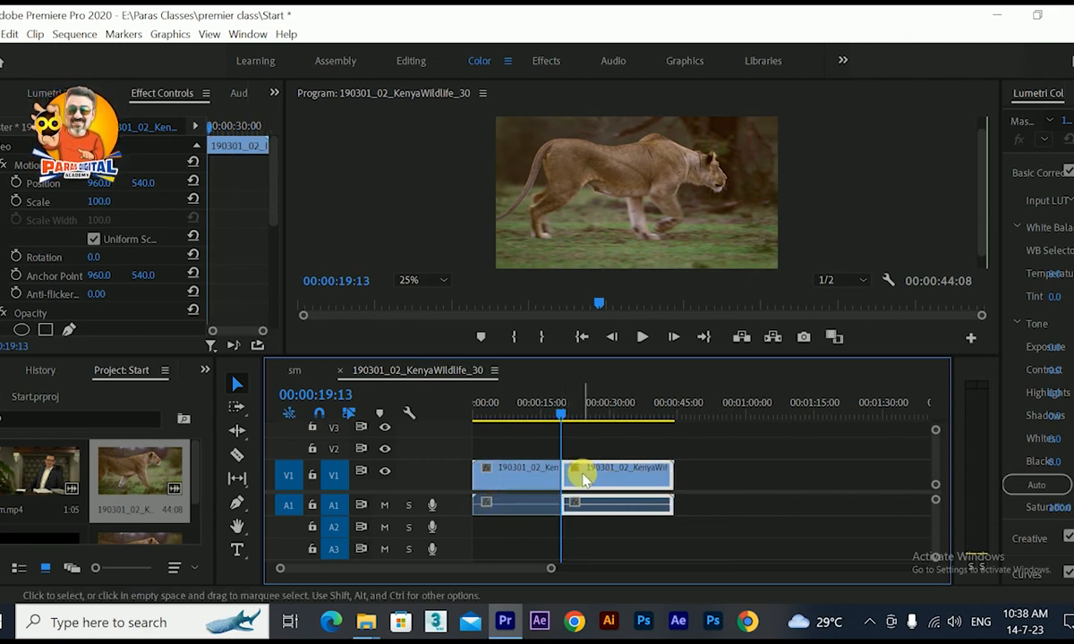
key("Delete")
Add the video w from the after effect folder to track V1, directly after the KenyaWildlife clip.
mouse_move(358, 623)
left_click(422, 573)
scroll(455, 494, "down", 6)
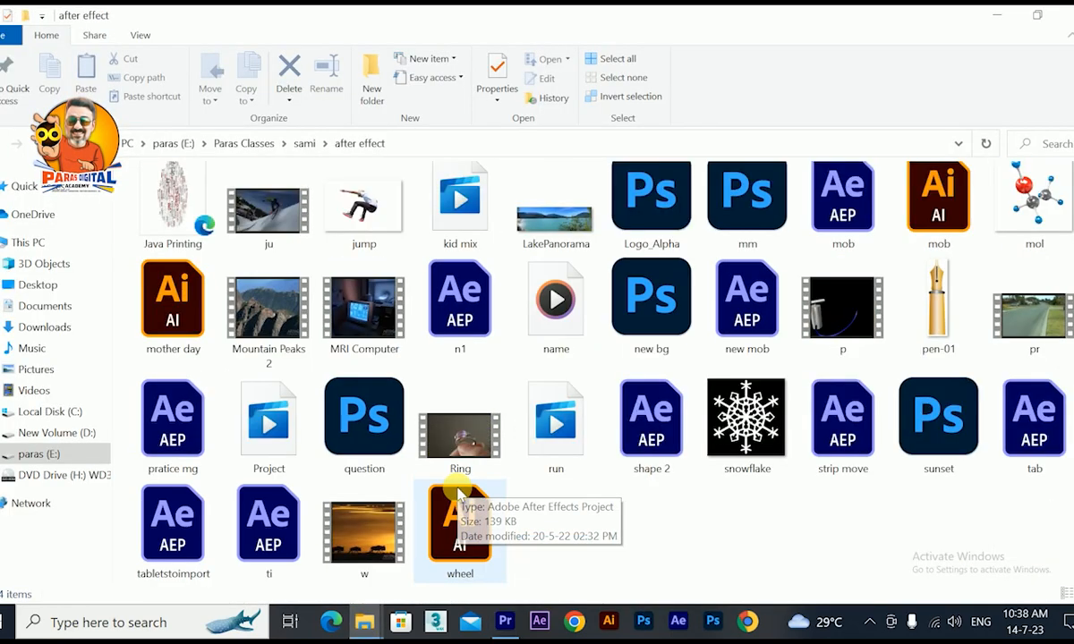
left_click_drag(364, 534, 578, 480)
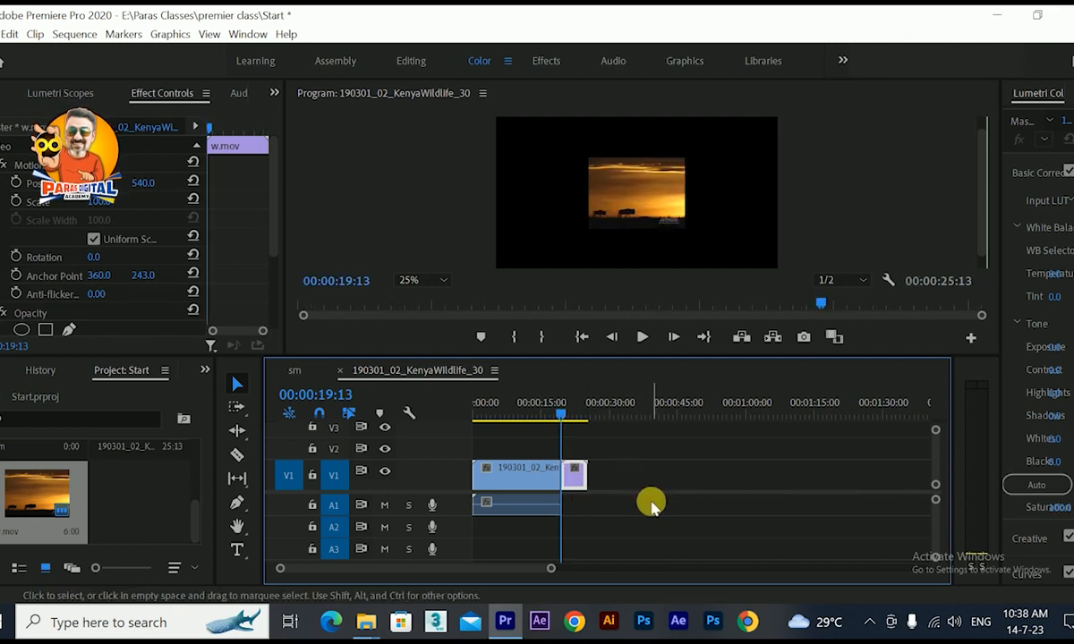
Play past the cut to 00:00:20:15, select the w.mov clip and expand its Motion settings.
key("space")
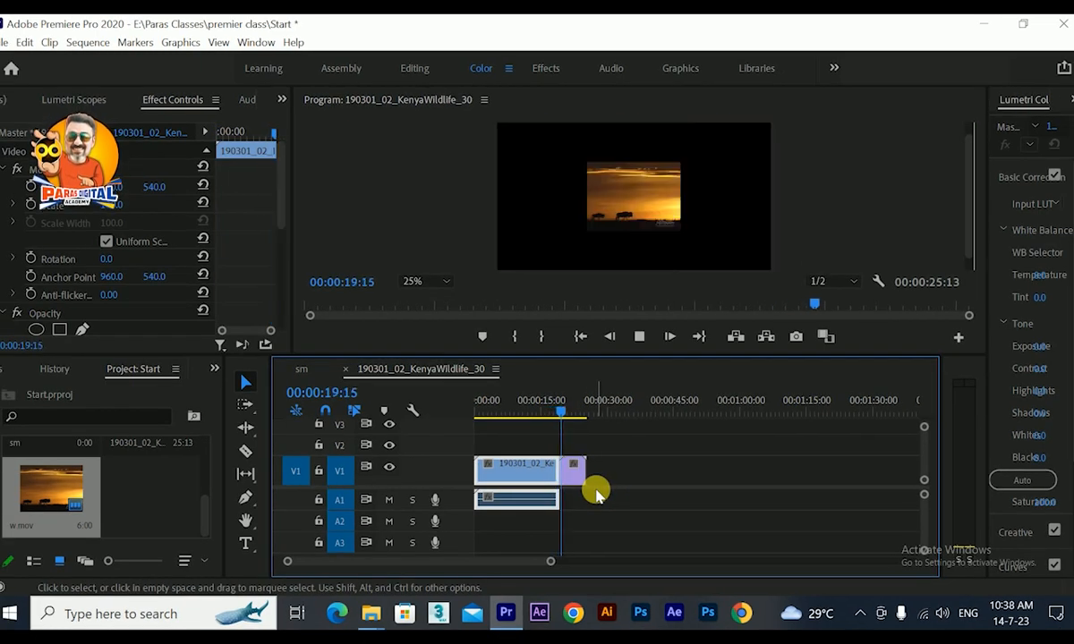
left_click(586, 486)
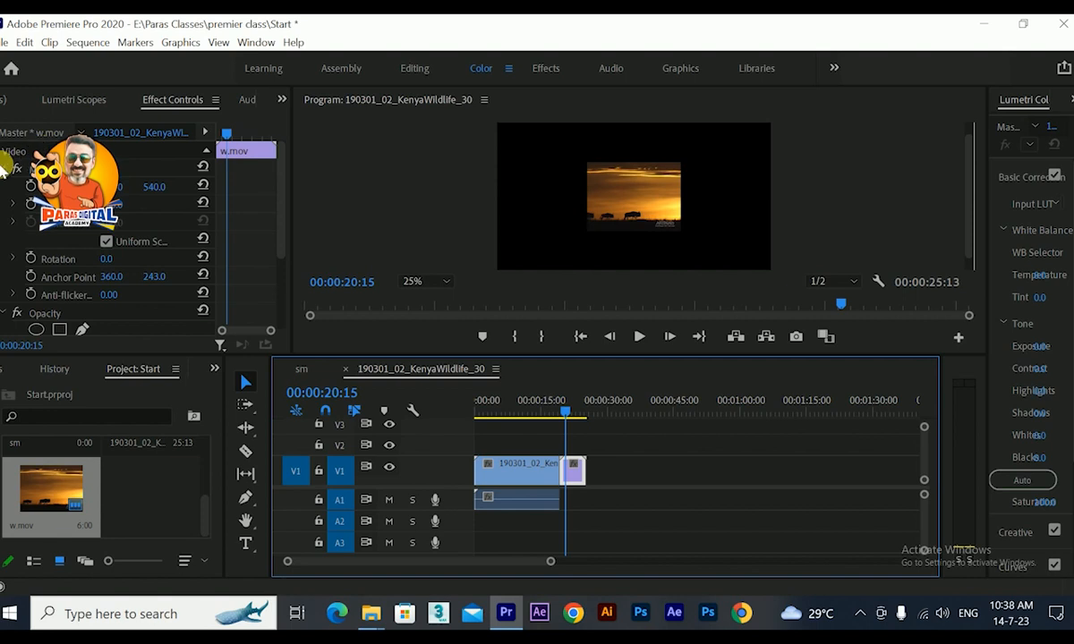
scroll(4, 191, "down", 3)
scroll(5, 191, "up", 3)
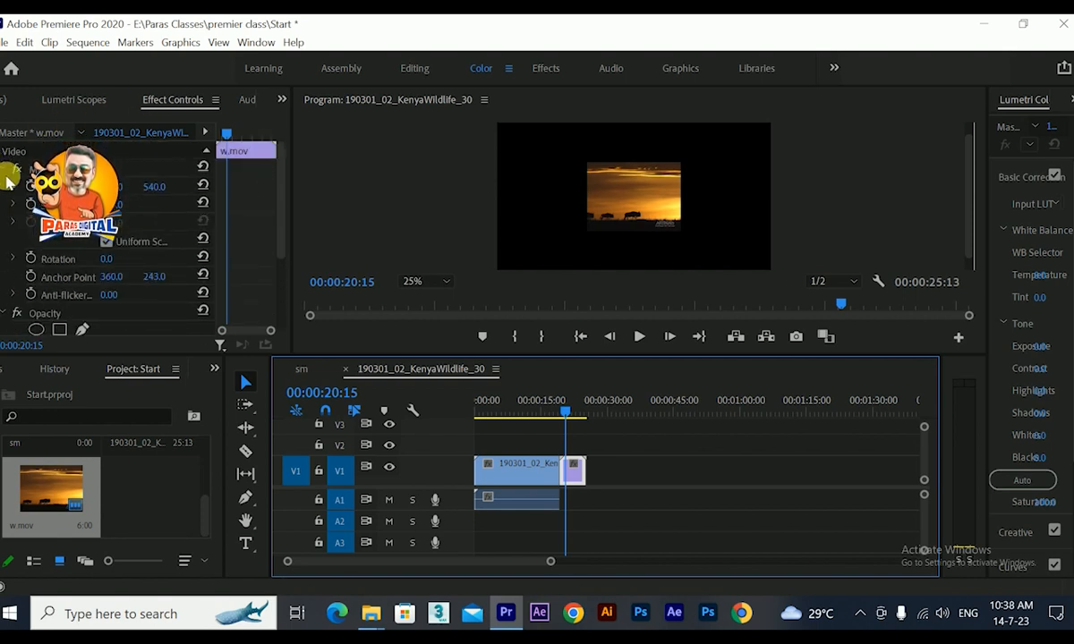
scroll(6, 180, "down", 3)
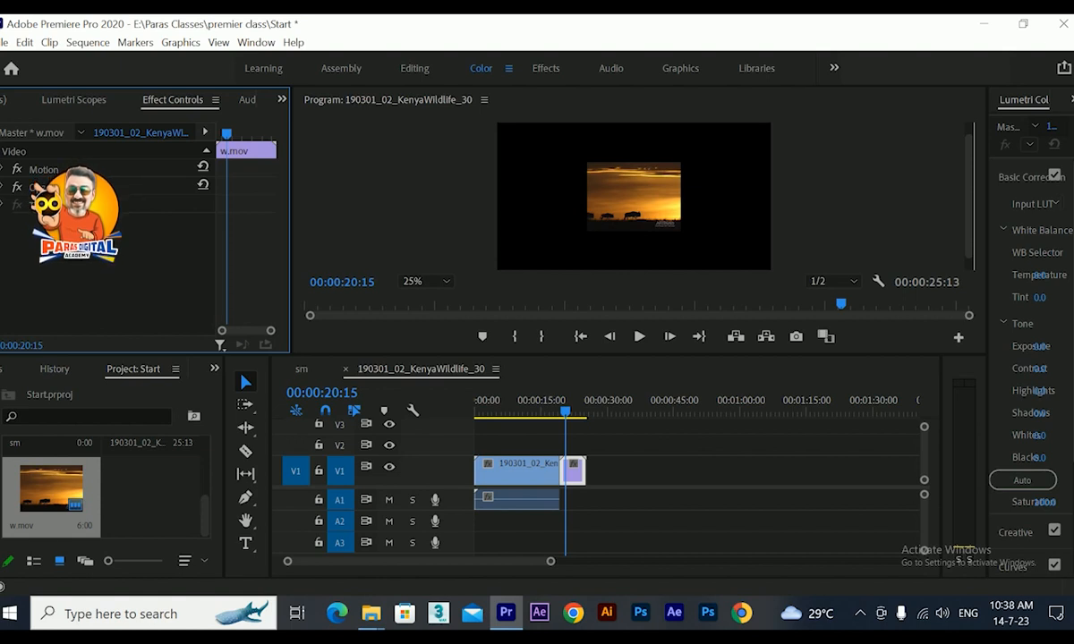
left_click(5, 169)
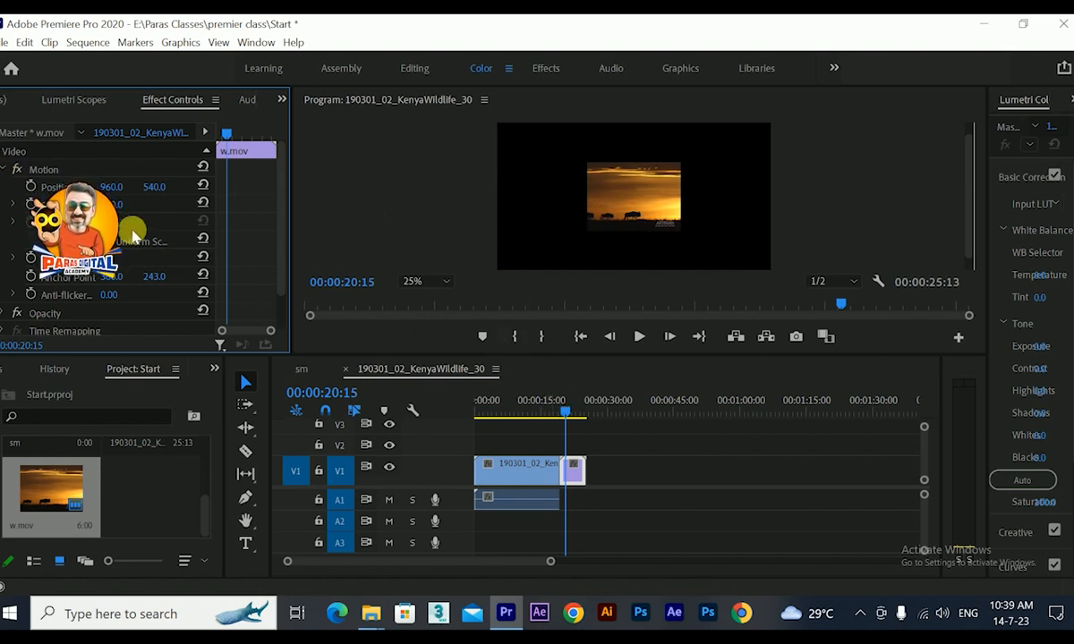
Try repositioning the w.mov clip and enlarging it to a scale of about 196.3, and reset its position and scale.
left_click_drag(119, 192, 215, 195)
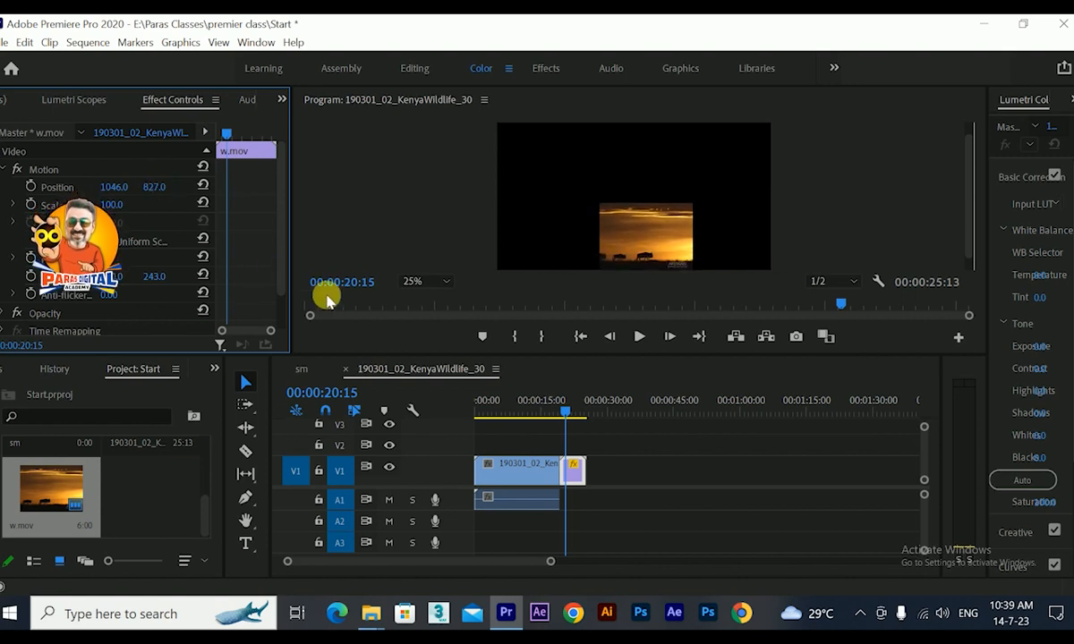
left_click(656, 251)
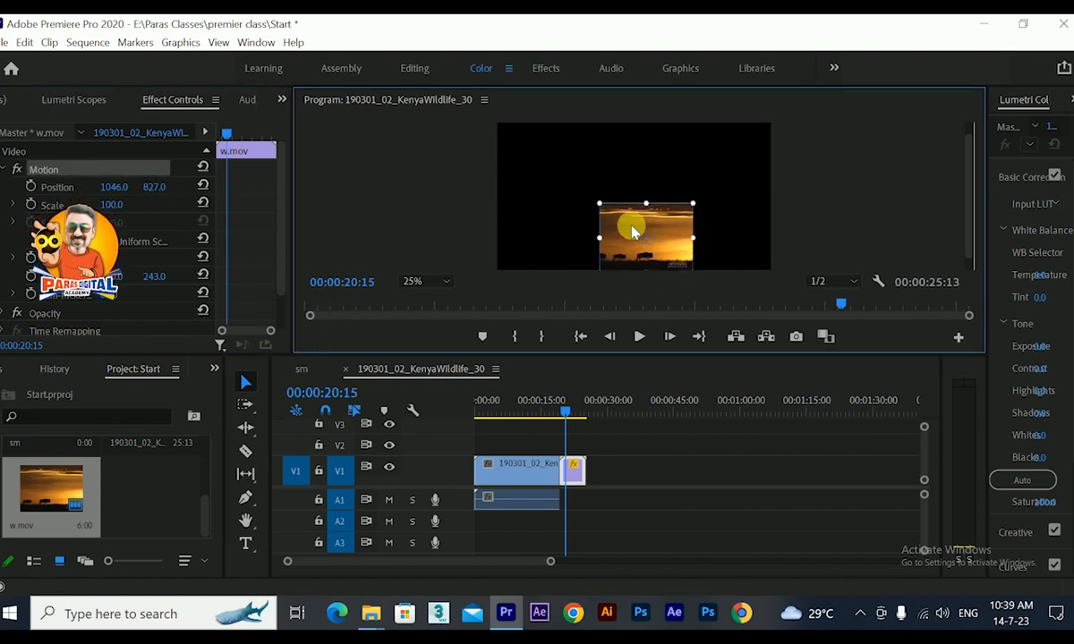
left_click_drag(643, 234, 633, 206)
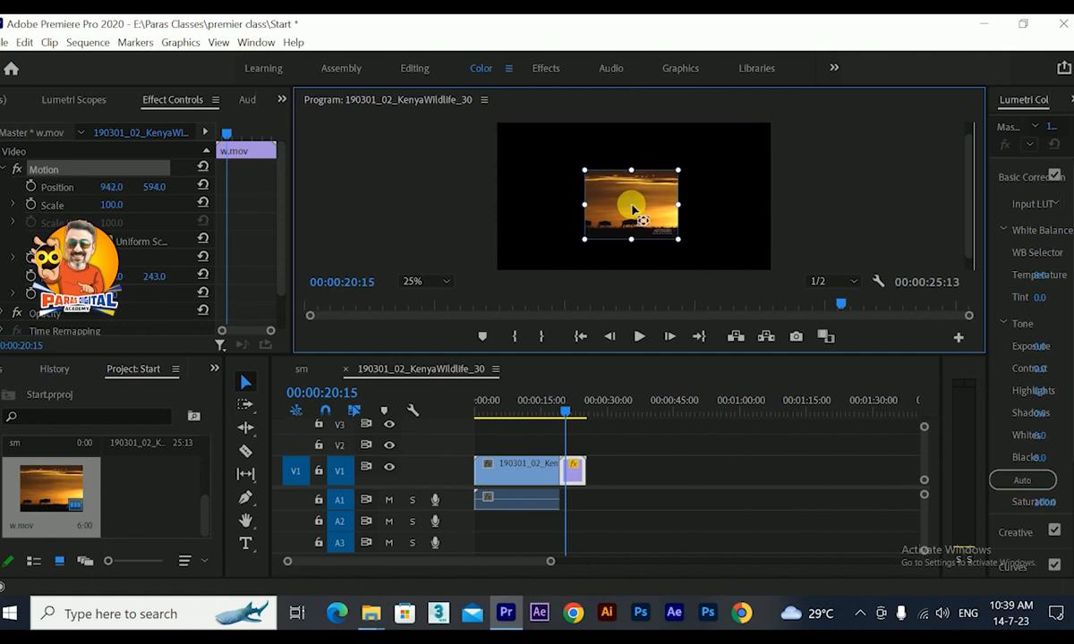
left_click_drag(683, 240, 772, 271)
left_click_drag(668, 190, 674, 187)
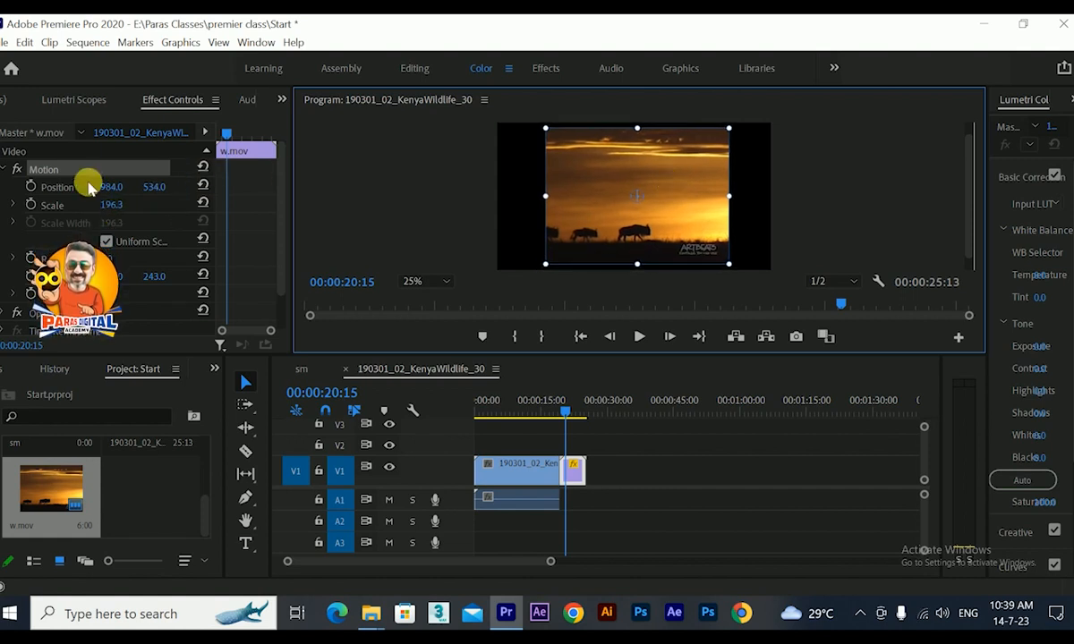
left_click(204, 187)
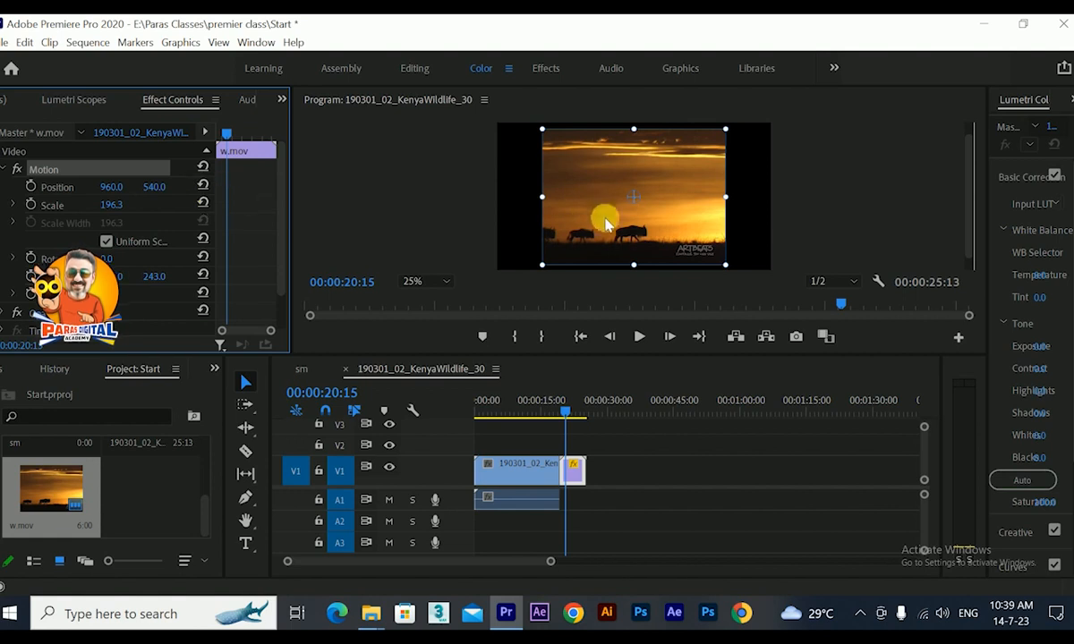
left_click(204, 204)
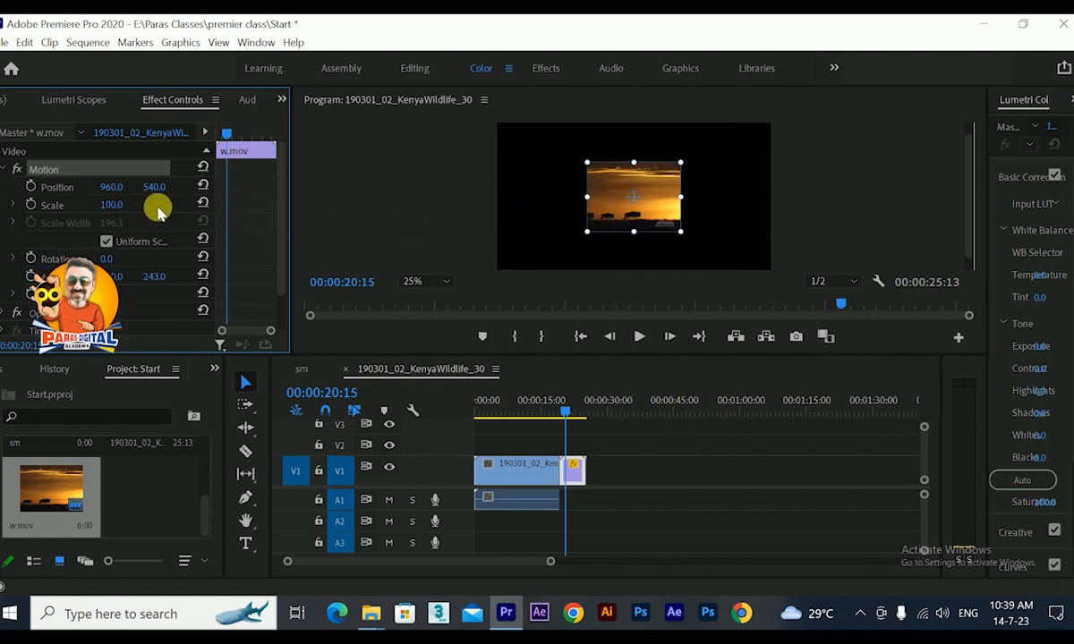
Scale the w.mov clip to 280 and try switching Uniform Scale off and back on.
left_click_drag(118, 211, 197, 210)
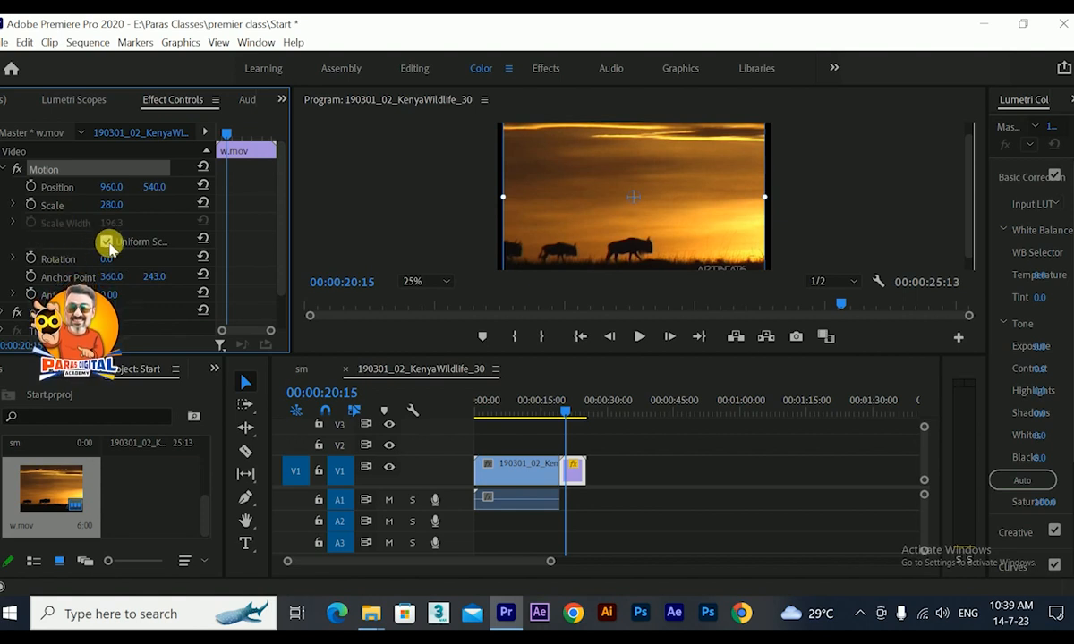
key("Right")
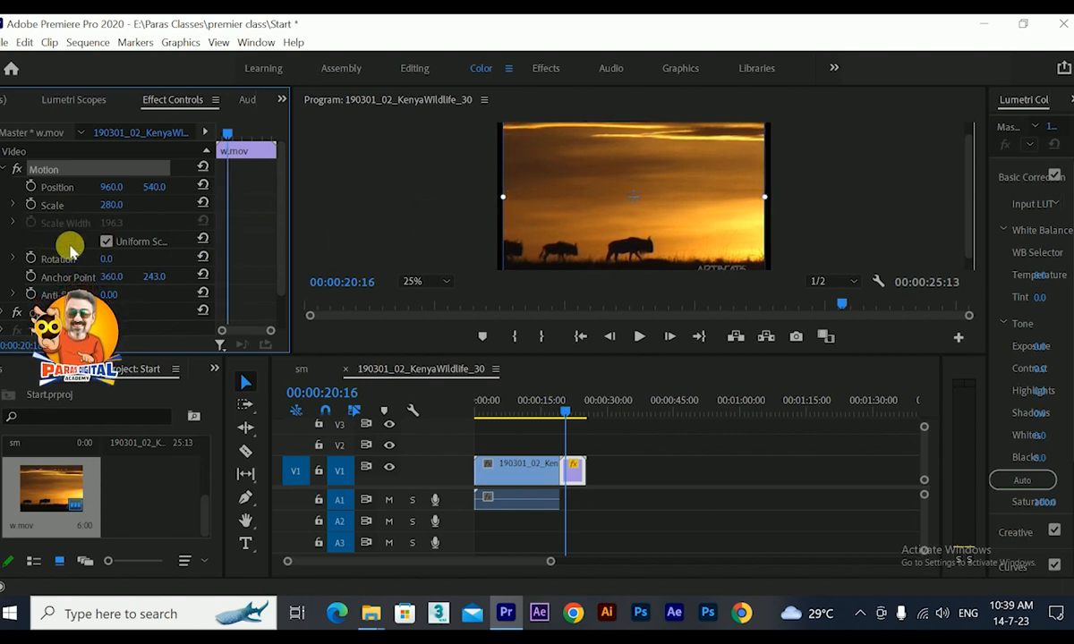
left_click(106, 242)
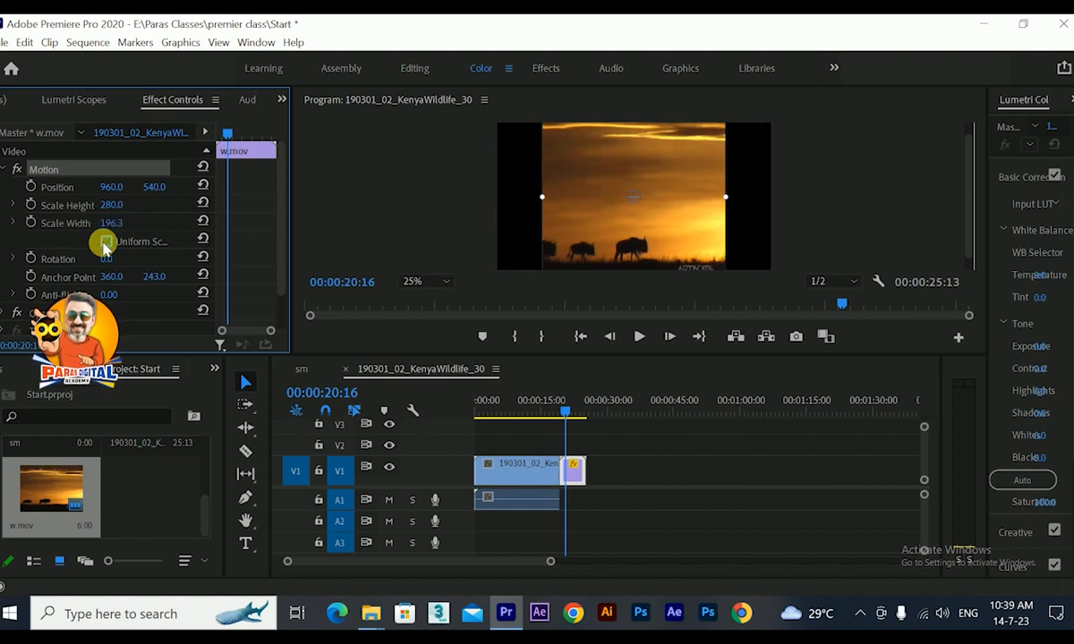
left_click(12, 224)
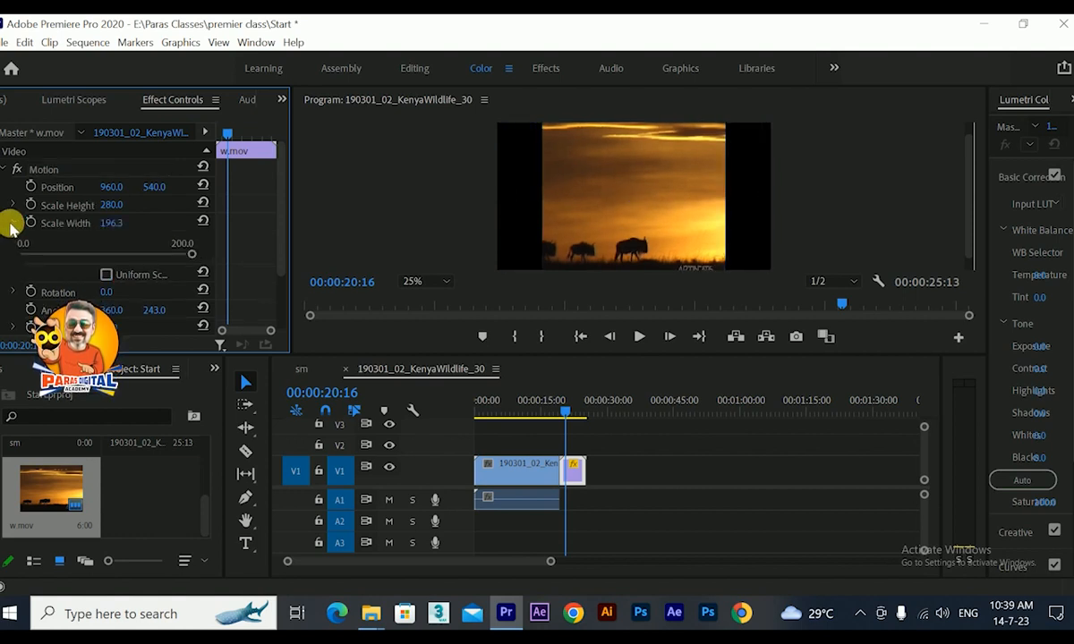
left_click(11, 225)
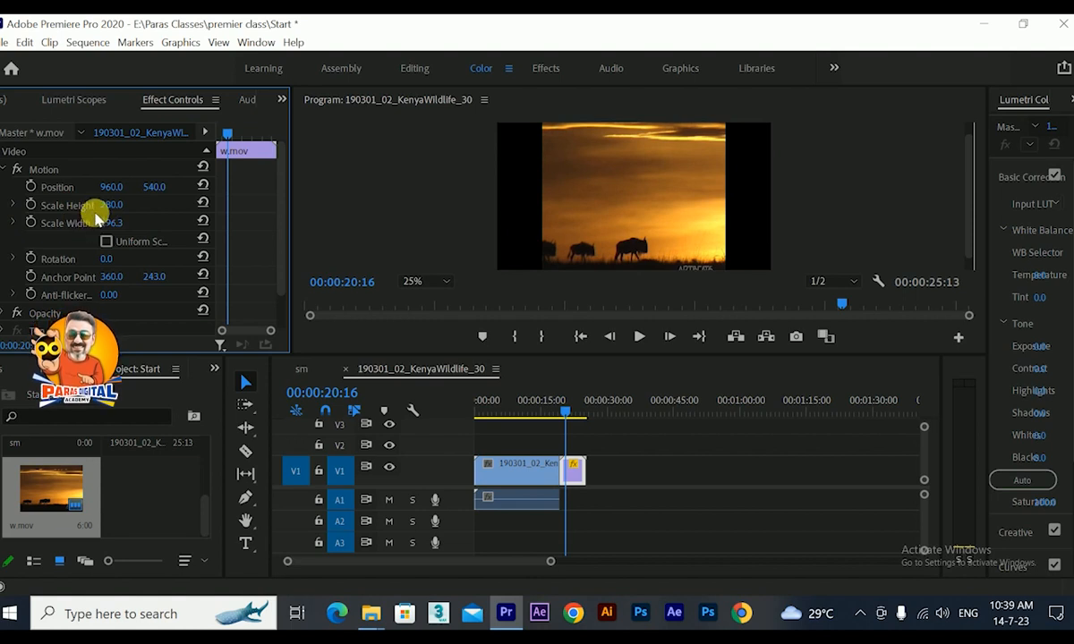
left_click(107, 242)
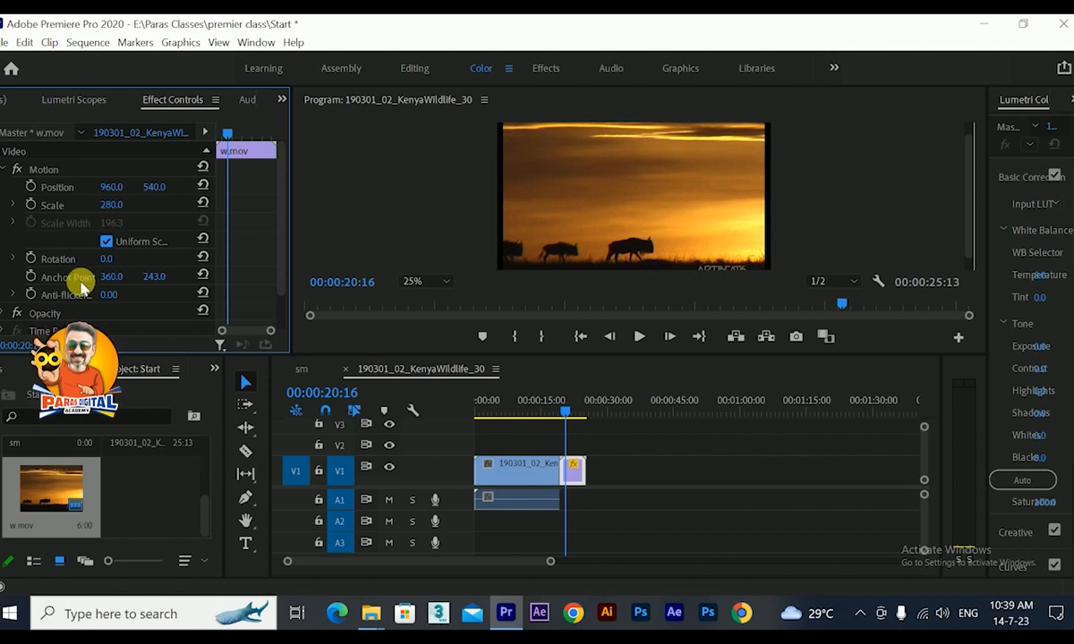
Try rotating the w.mov clip to -91° and undo the rotation.
left_click_drag(107, 259, 25, 259)
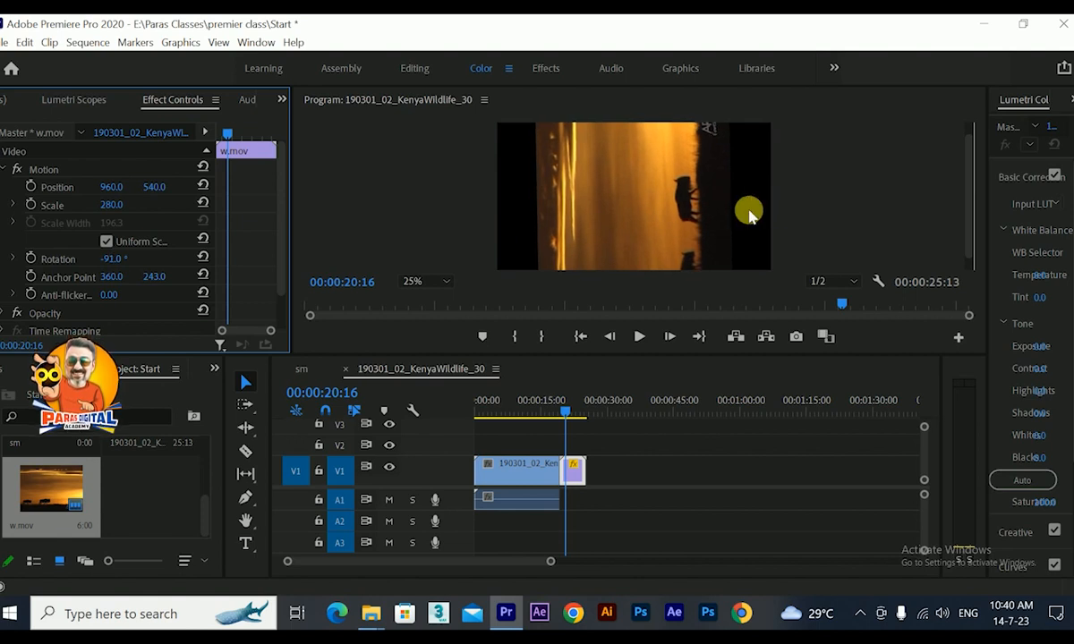
key("ctrl+z")
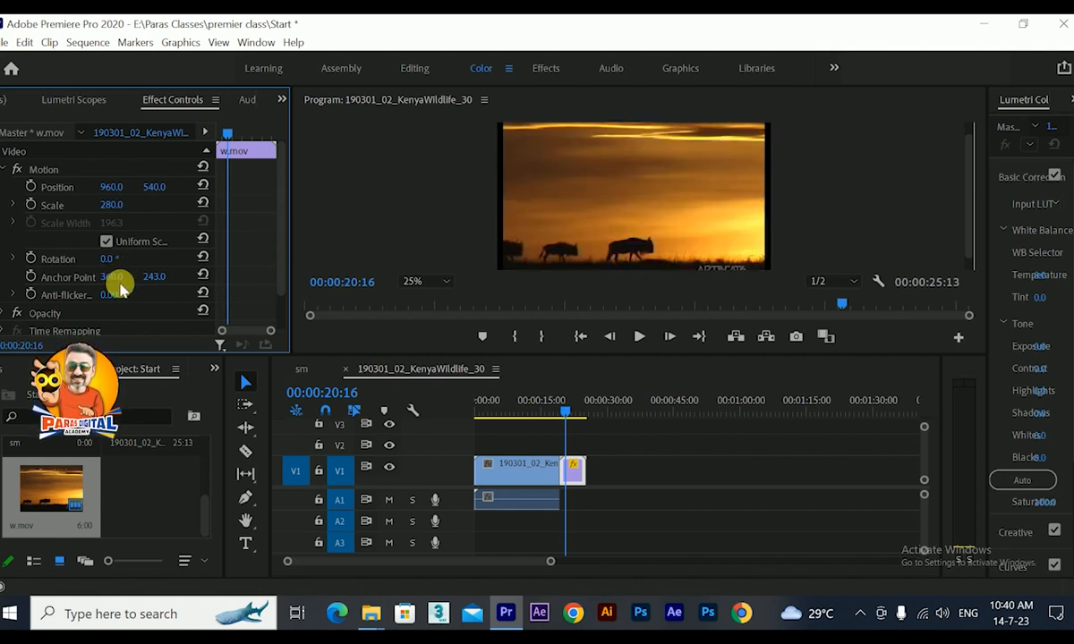
Try moving the w.mov clip's vertical anchor point to 438 and rotating around it, and restore both settings.
left_click(718, 220)
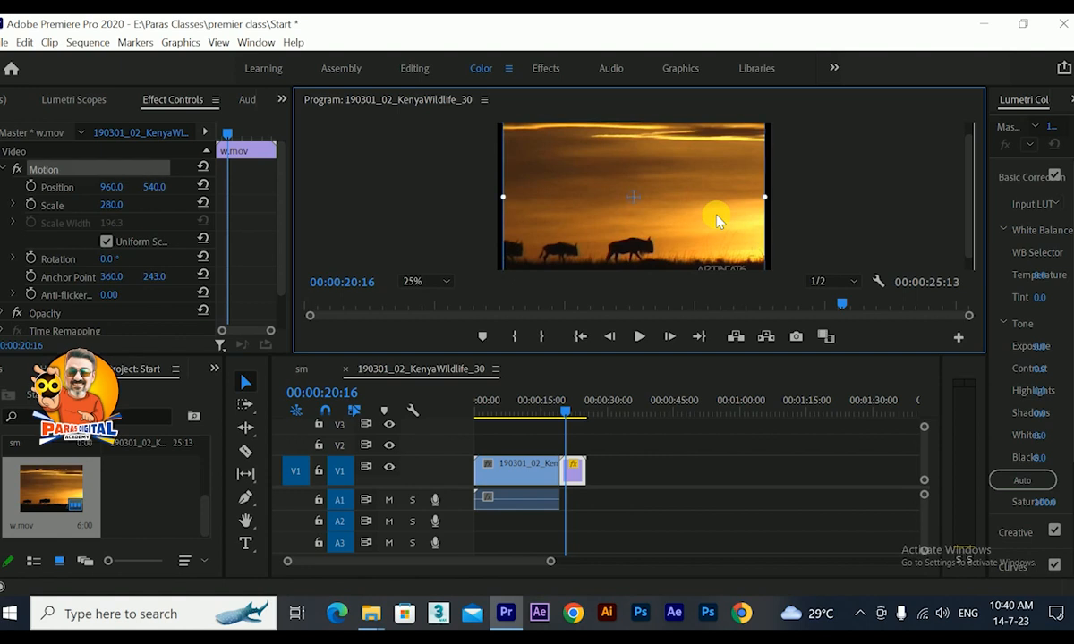
left_click_drag(154, 277, 251, 277)
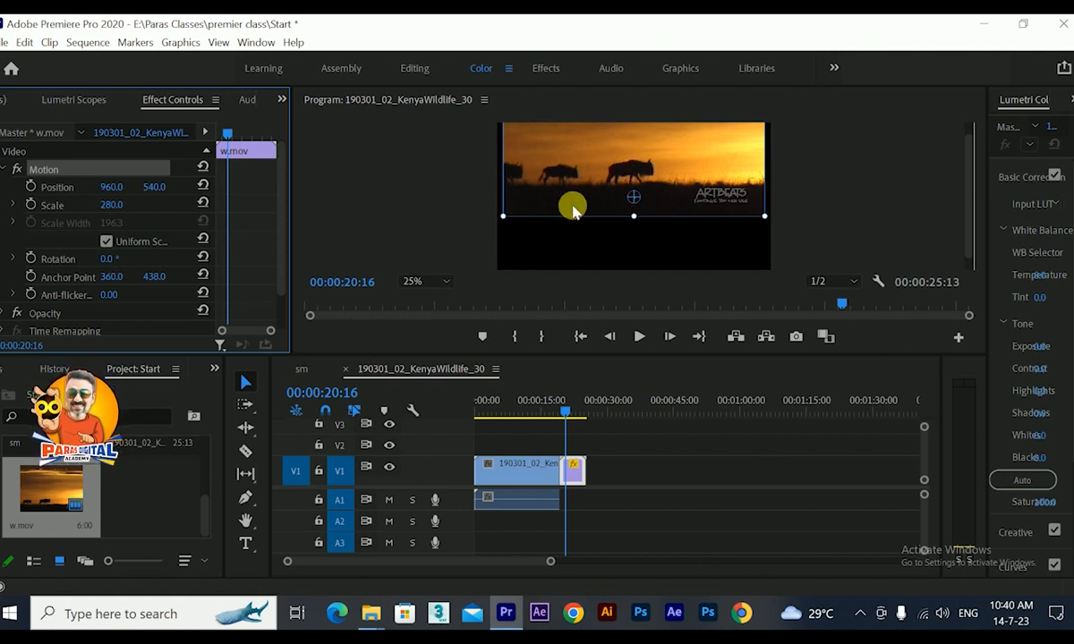
left_click_drag(106, 258, 168, 258)
key("ctrl+z")
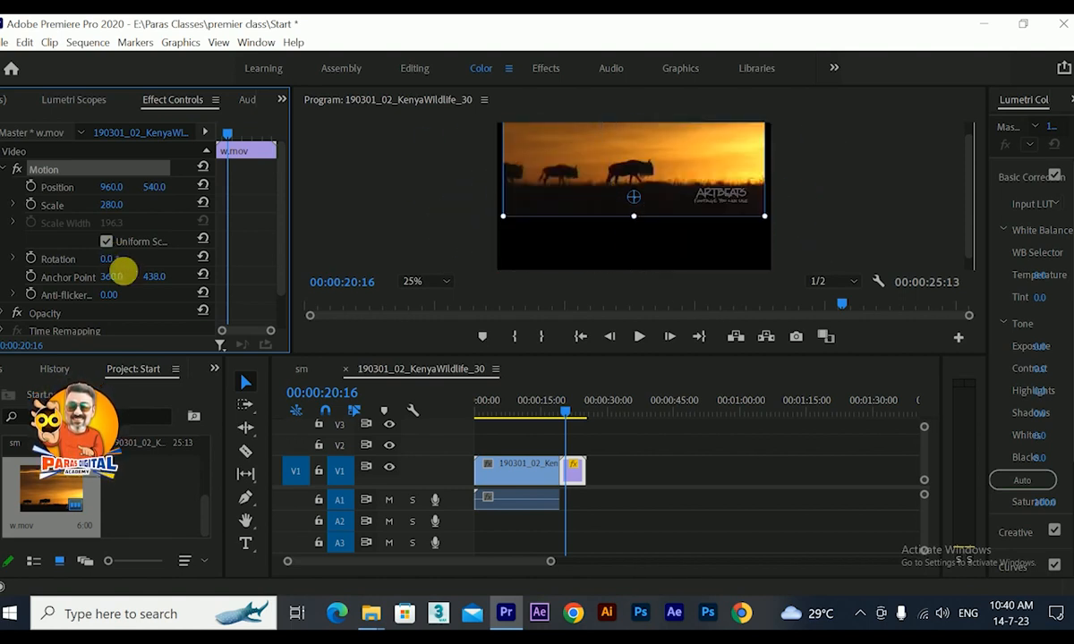
left_click(204, 277)
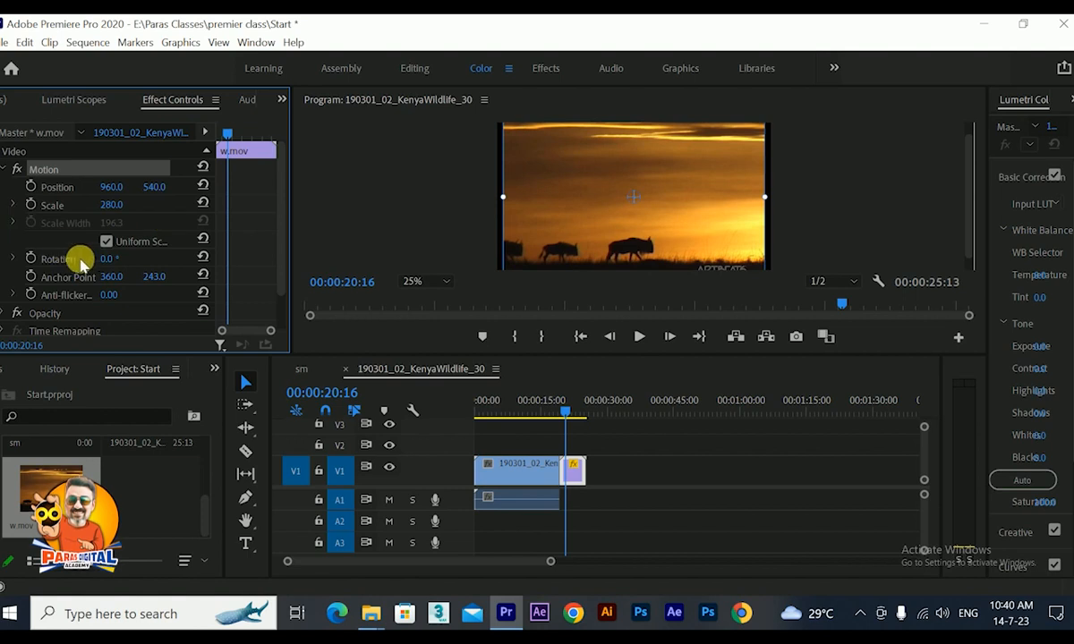
Set the w.mov clip's scale to 300 and collapse its Motion settings.
left_click_drag(116, 209, 123, 208)
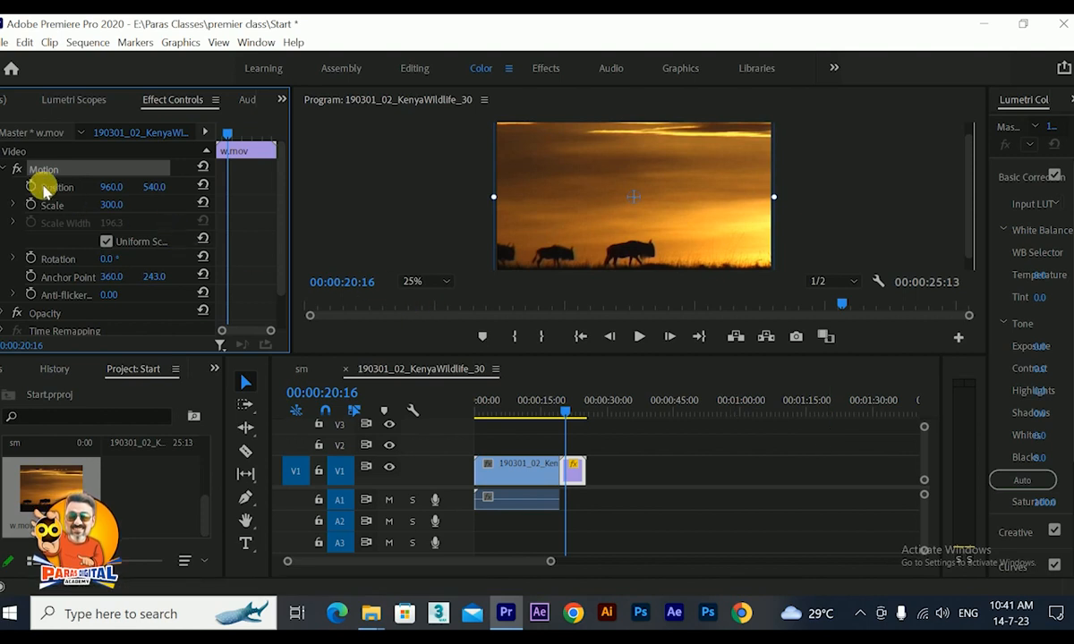
left_click(7, 170)
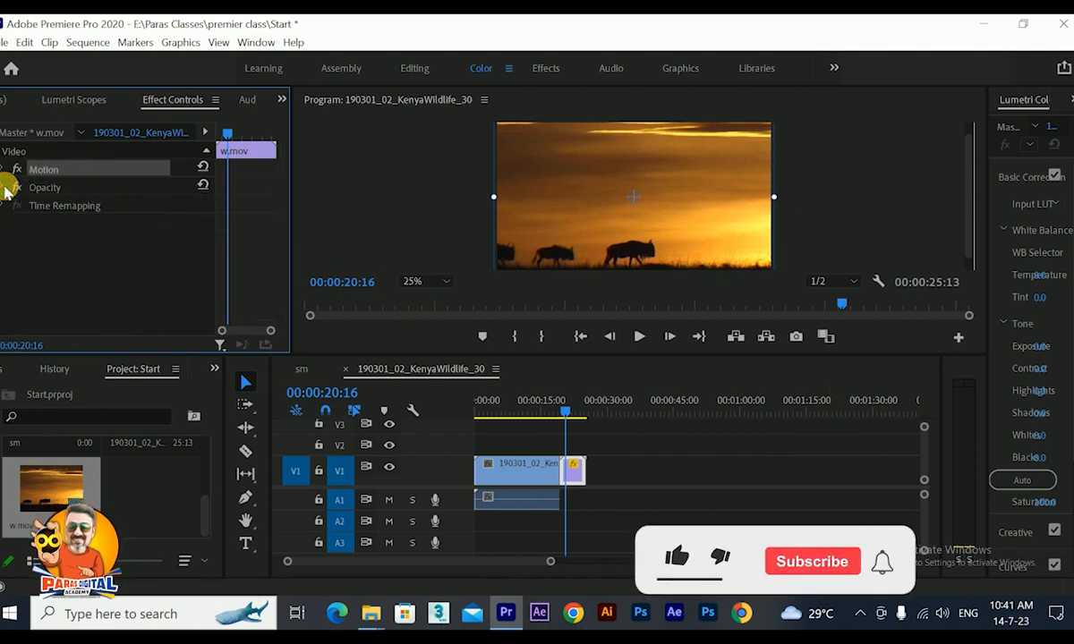
Expand the w.mov clip's Opacity settings, try out its opacity value and review the blend modes, keeping 100% and Normal.
left_click(8, 188)
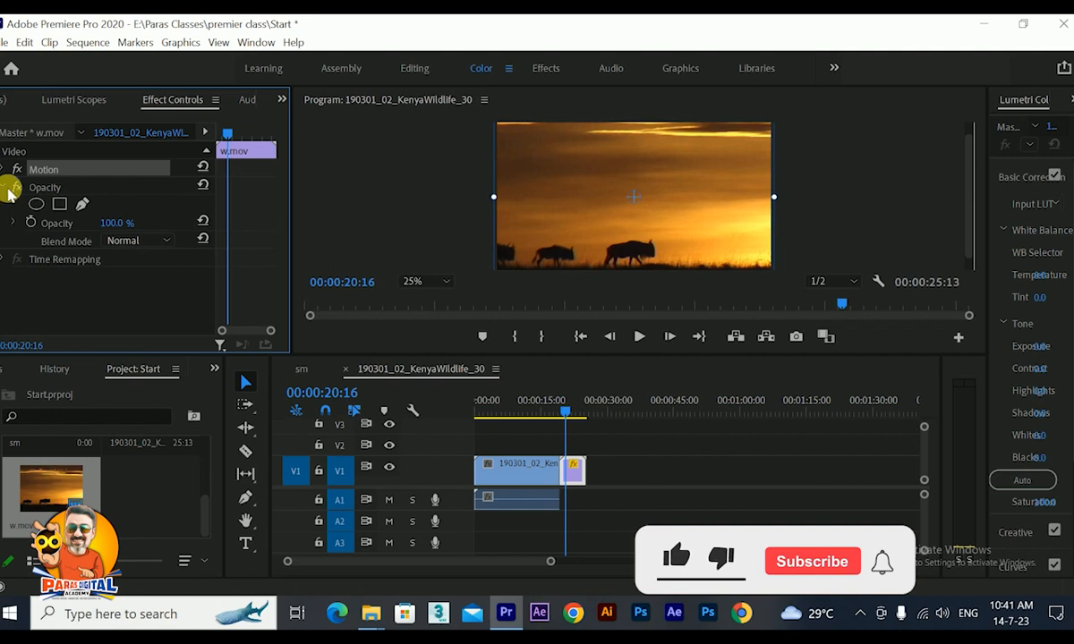
left_click(118, 223)
mouse_move(117, 223)
left_mouse_down()
mouse_move(28, 223)
mouse_move(117, 223)
left_mouse_up()
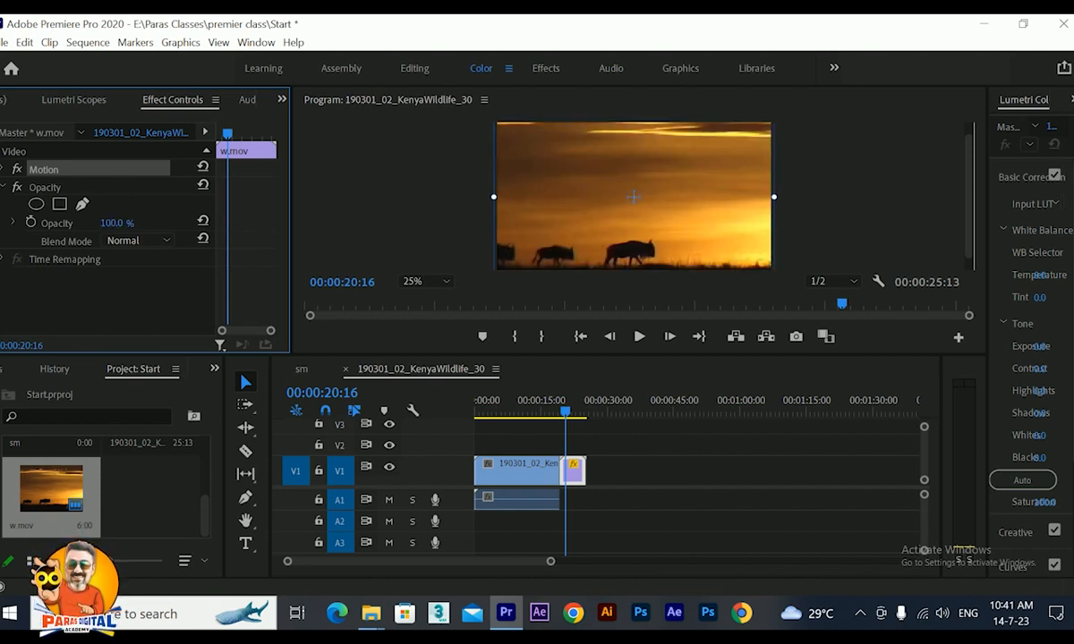
left_click(131, 241)
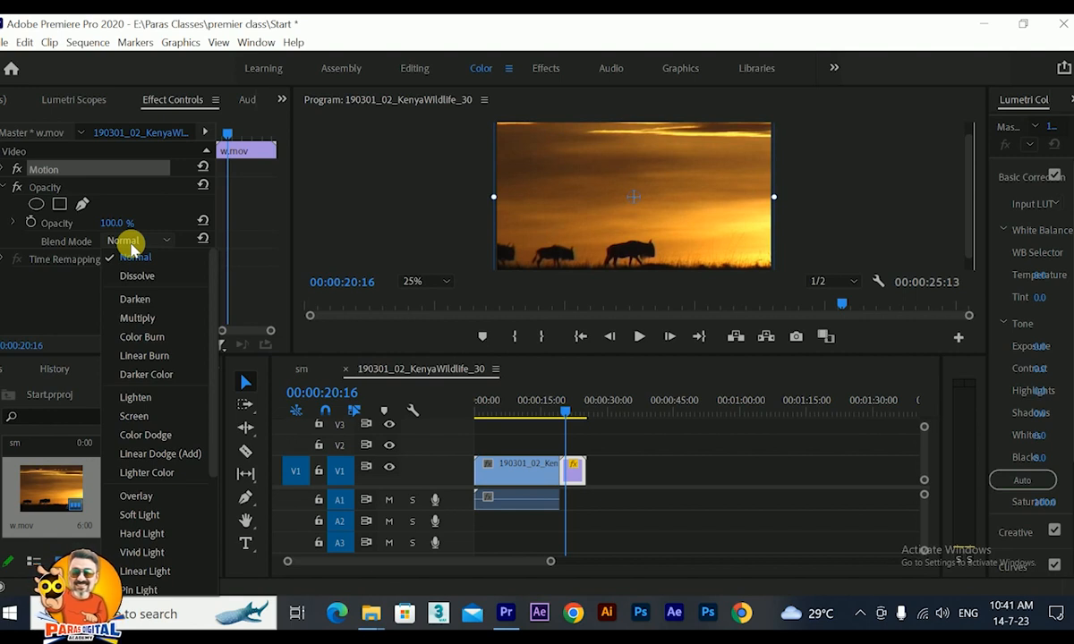
left_click(131, 244)
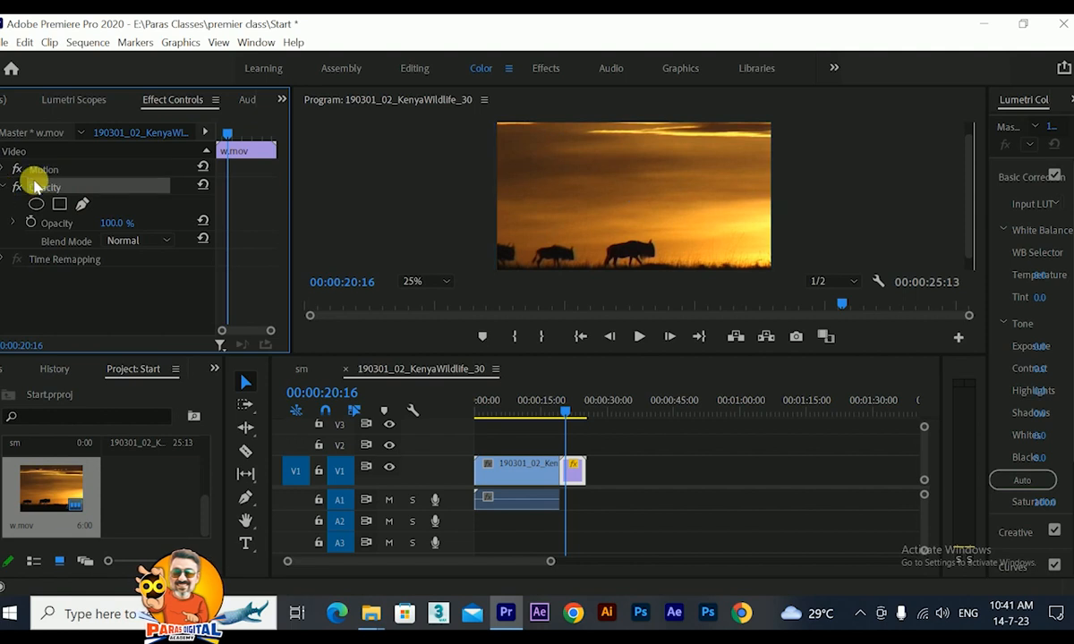
Insert the ju video from the after effect folder on V1 between the wildlife clip and w.mov.
left_click(549, 418)
mouse_move(551, 426)
left_mouse_down()
mouse_move(576, 415)
mouse_move(530, 426)
left_mouse_up()
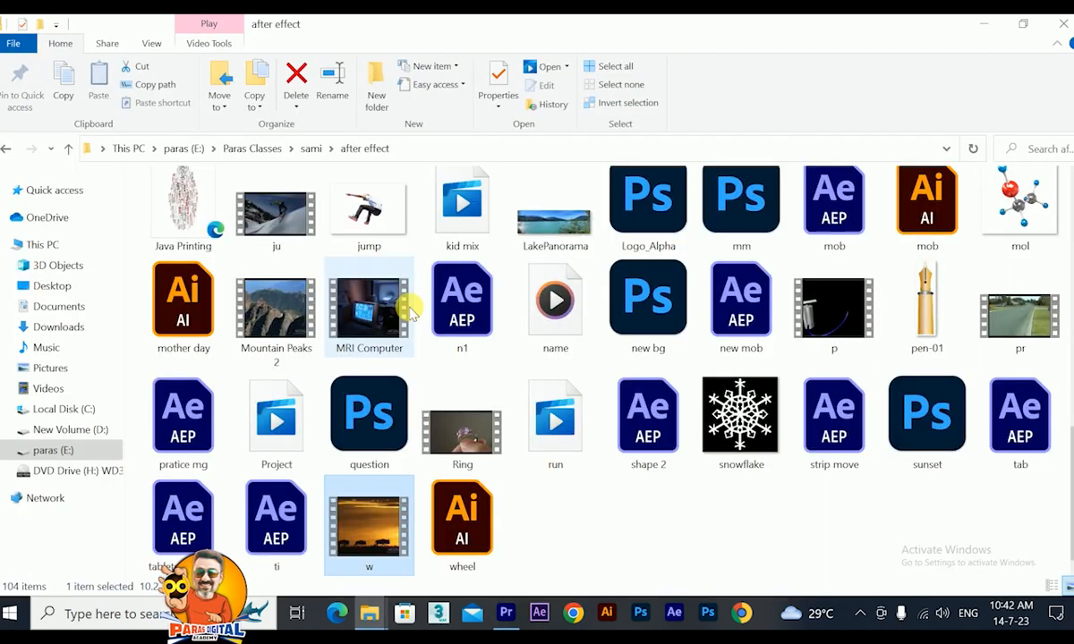
left_click_drag(271, 224, 719, 463)
left_click_drag(647, 477, 607, 469)
left_click_drag(719, 467, 631, 483)
left_click(631, 483)
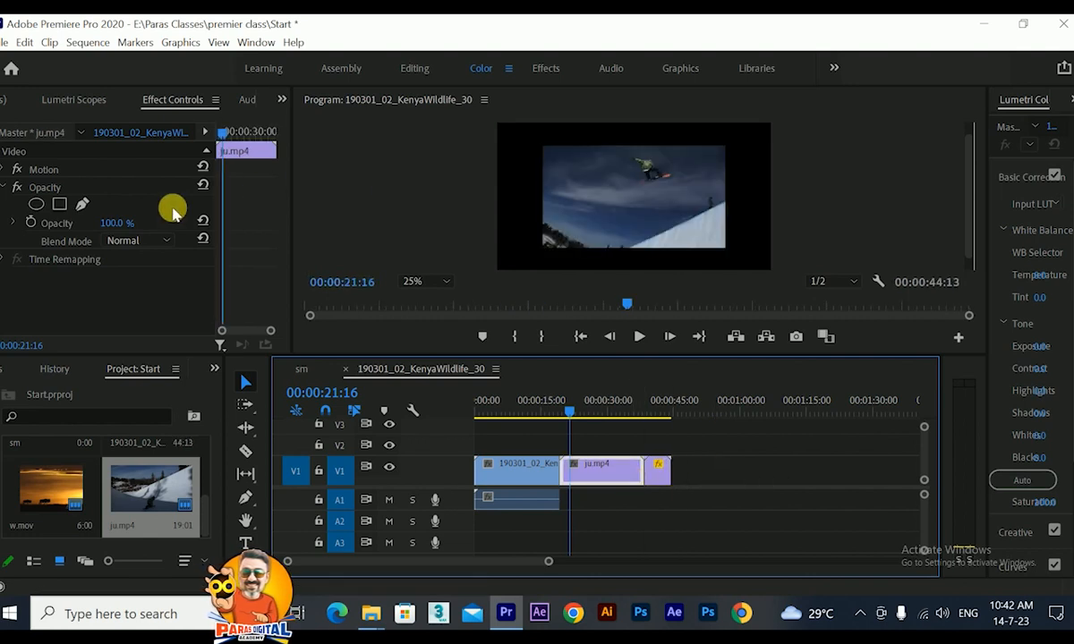
Expand the ju.mp4 clip's Motion settings and set its scale to 157.
left_click(3, 170)
left_click_drag(110, 205, 163, 205)
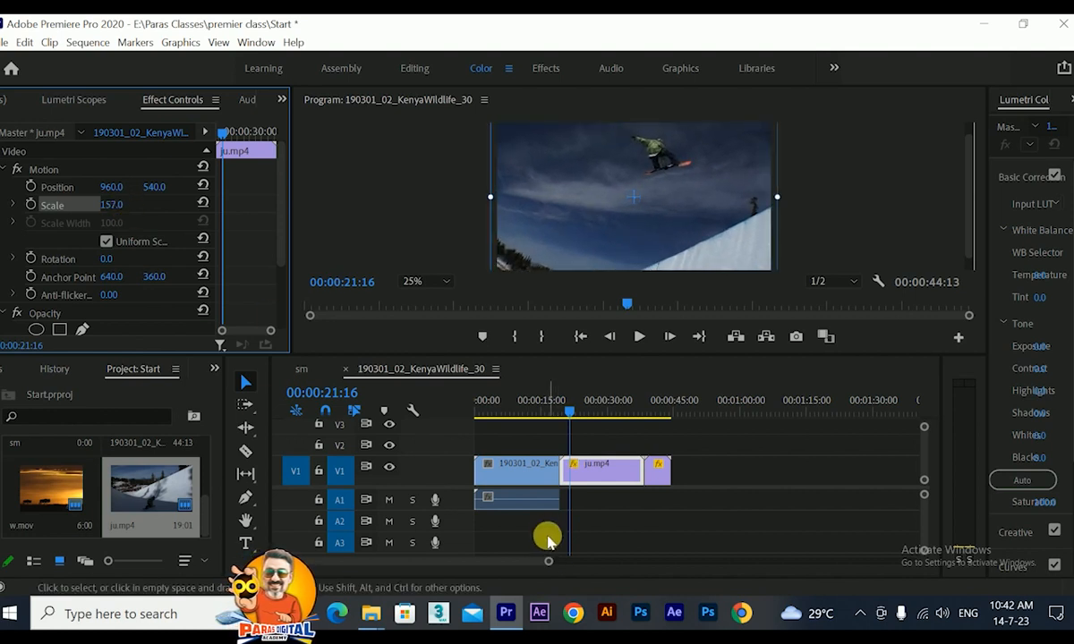
Trim ju.mp4 at both ends and place the shortened clip directly against the end of the wildlife clip.
left_click(548, 563)
left_click_drag(549, 563, 534, 561)
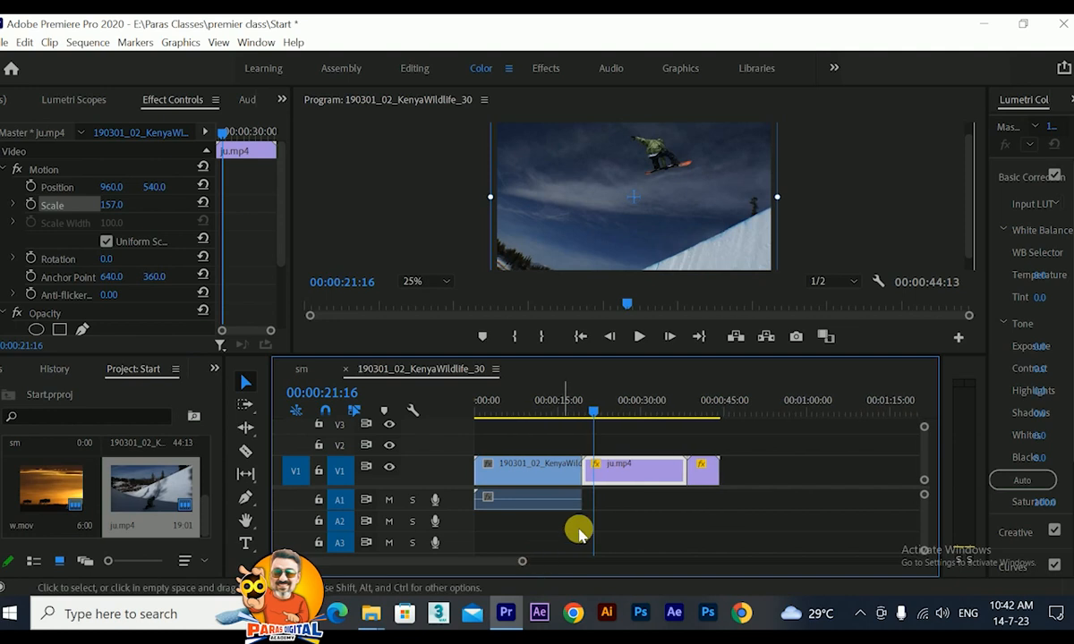
left_click_drag(691, 481, 617, 474)
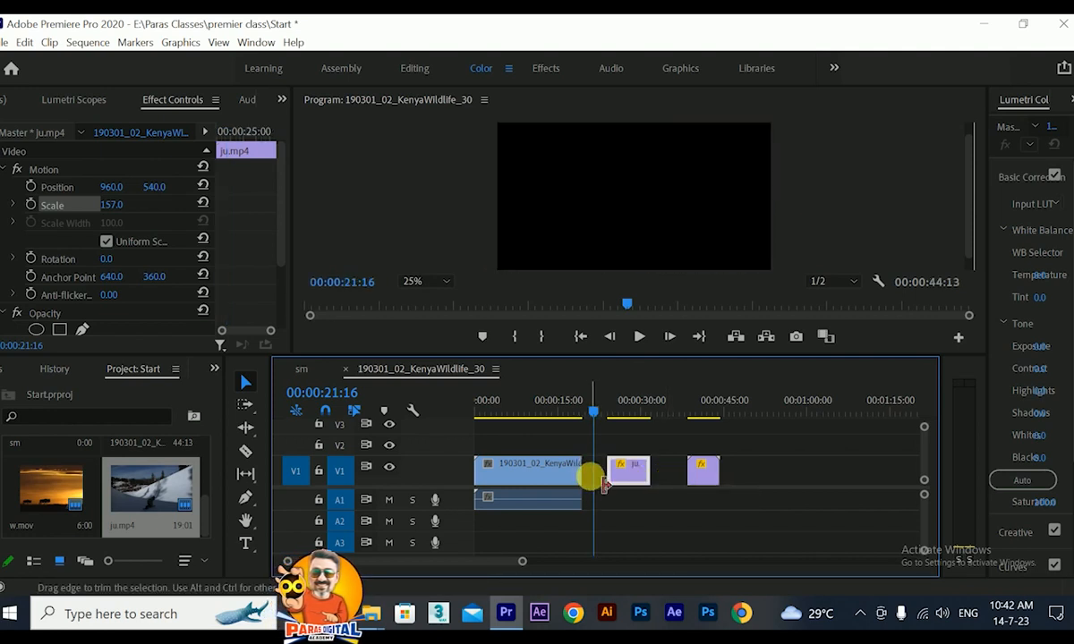
left_click_drag(621, 473, 599, 480)
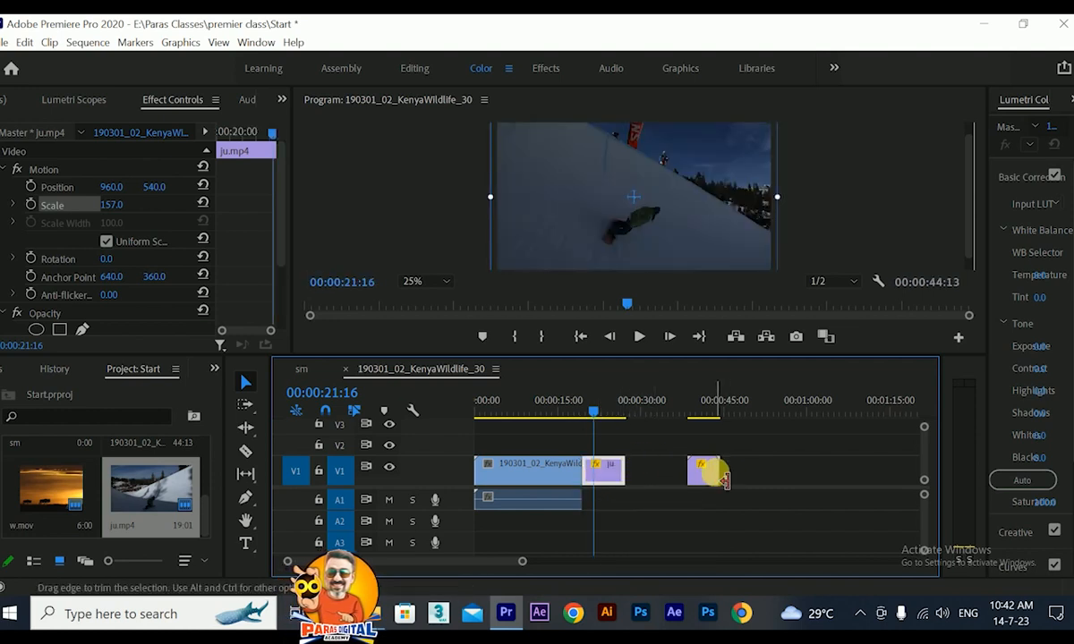
Move w.mov directly after ju.mp4 and trim it so the sequence ends at 00:00:31:14.
left_click_drag(702, 472, 641, 474)
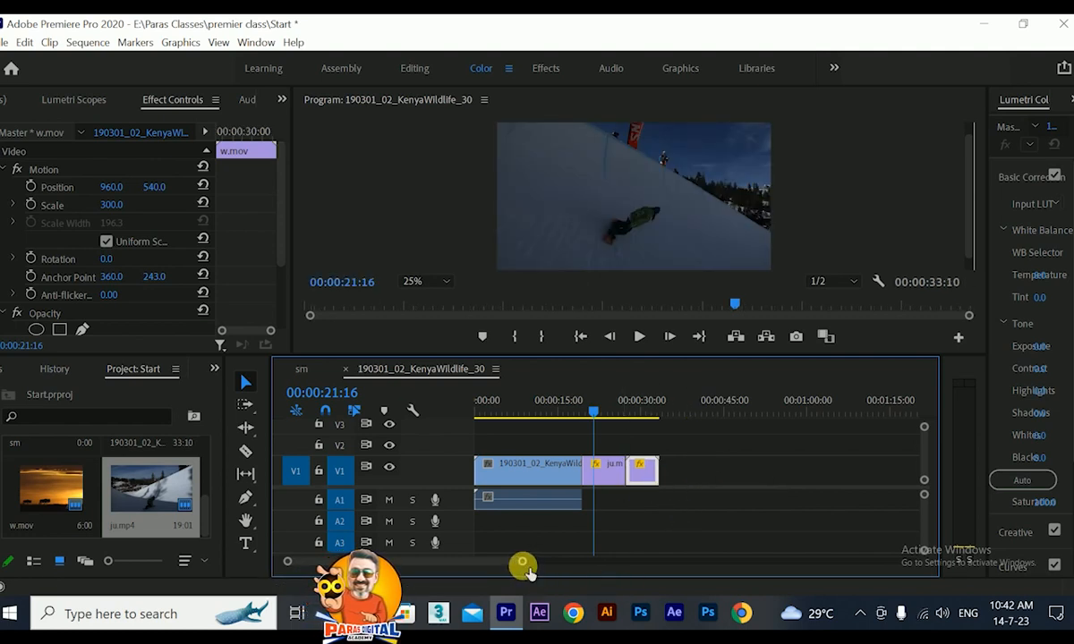
left_click_drag(526, 567, 492, 565)
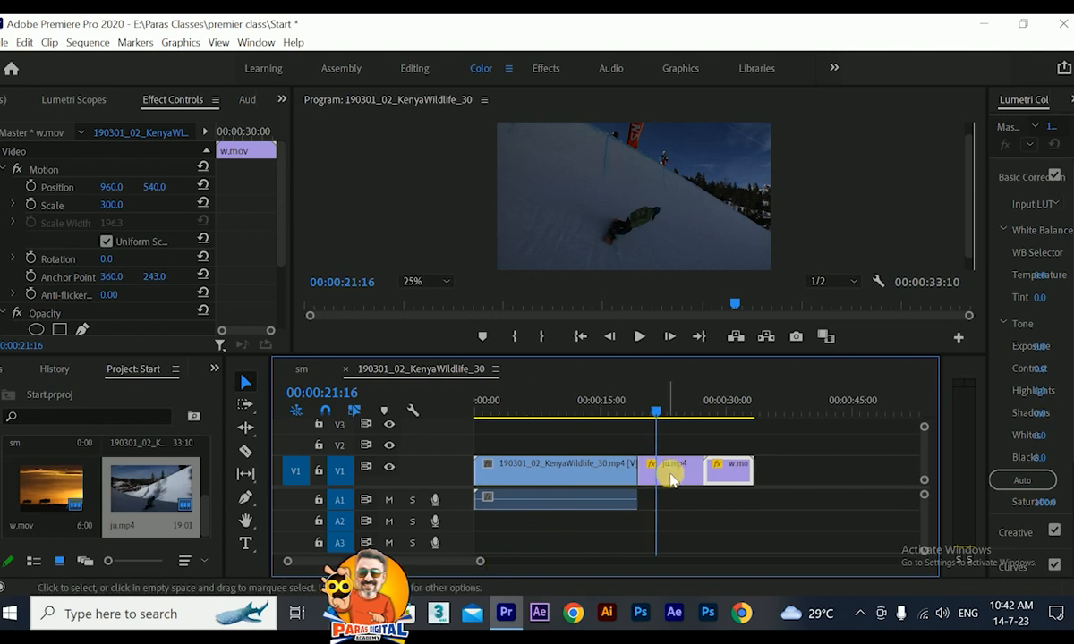
mouse_move(713, 474)
left_mouse_down()
mouse_move(735, 477)
mouse_move(720, 475)
left_mouse_up()
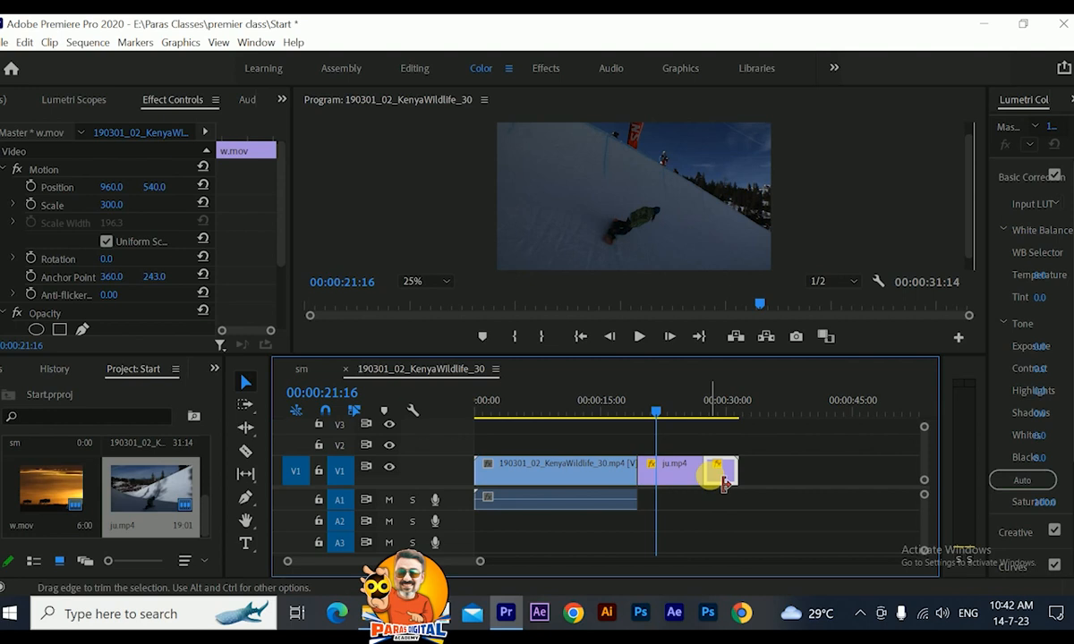
Select the wildlife, ju.mp4 and w.mov clips in turn to examine their order and edges on V1.
left_click(662, 470)
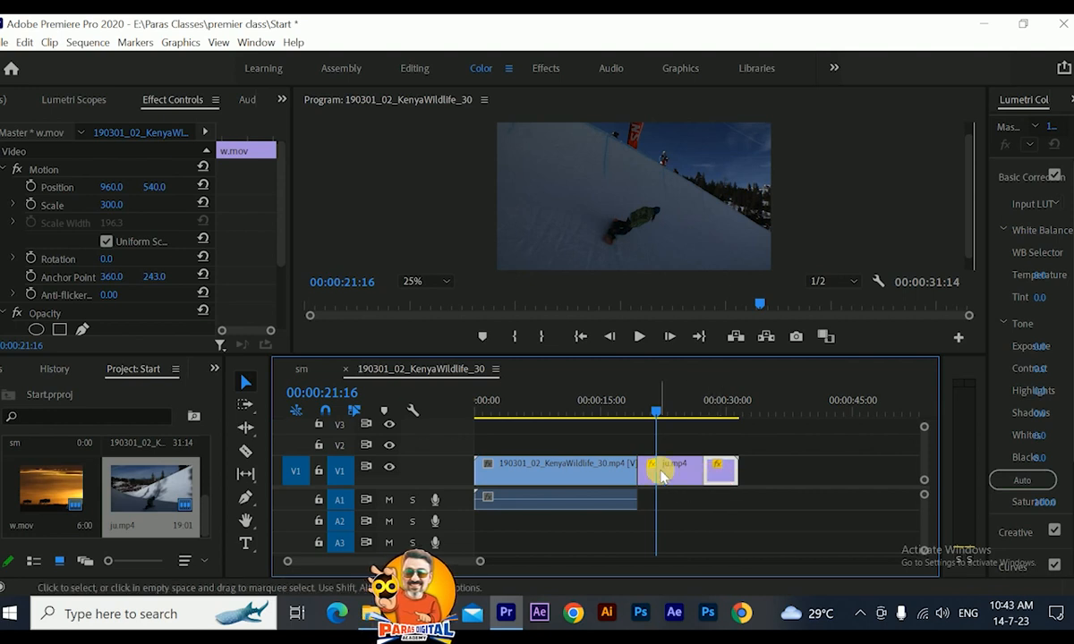
left_click(589, 476)
left_click(676, 473)
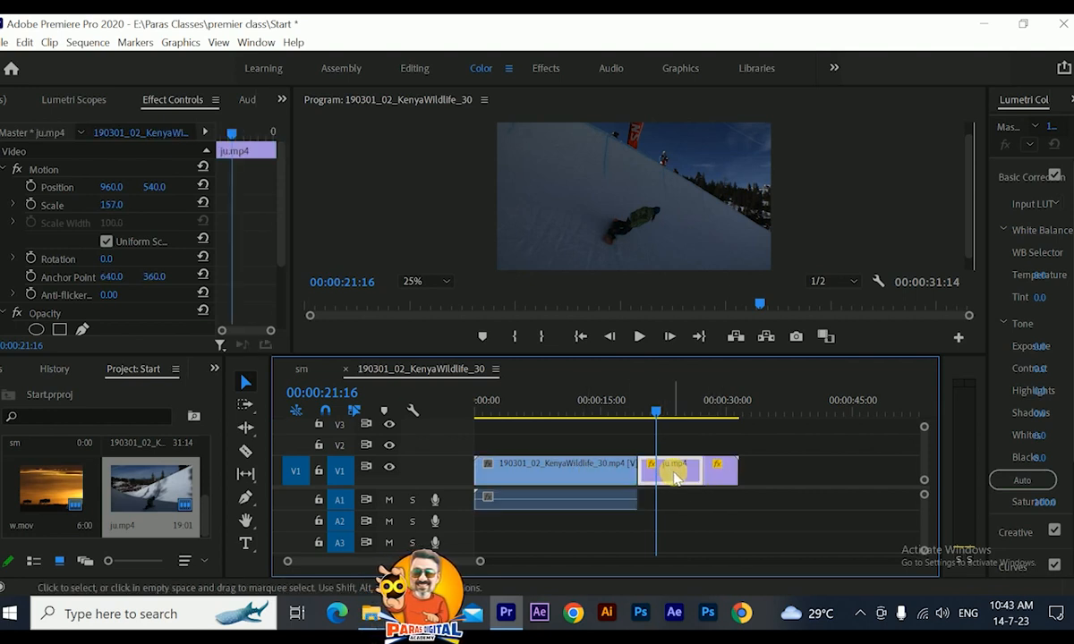
left_click(720, 474)
left_click(604, 478)
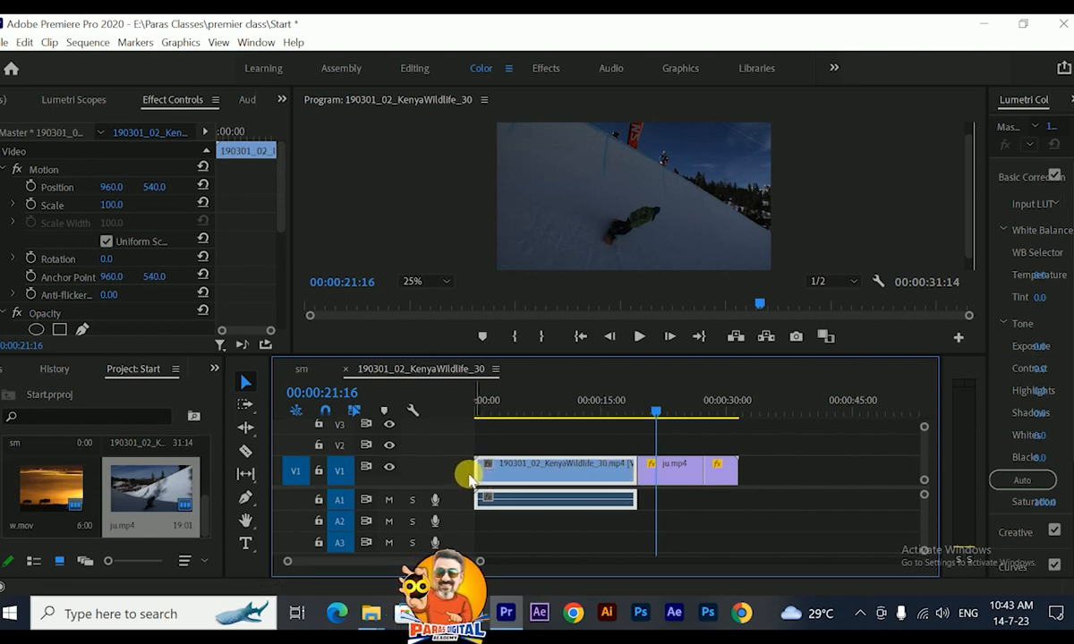
left_click(650, 472)
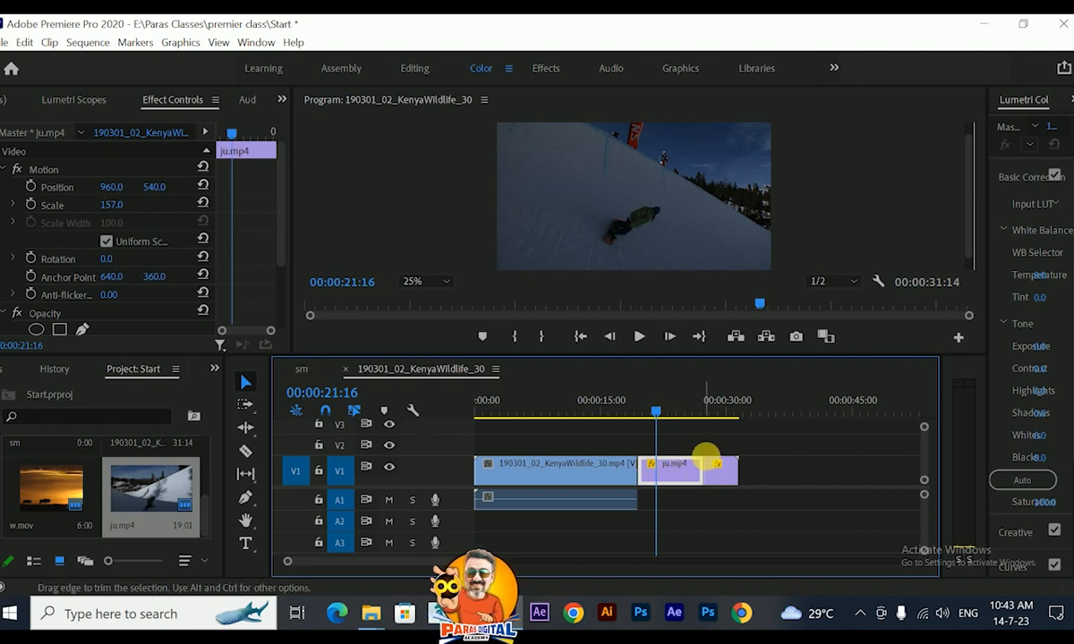
left_click(720, 472)
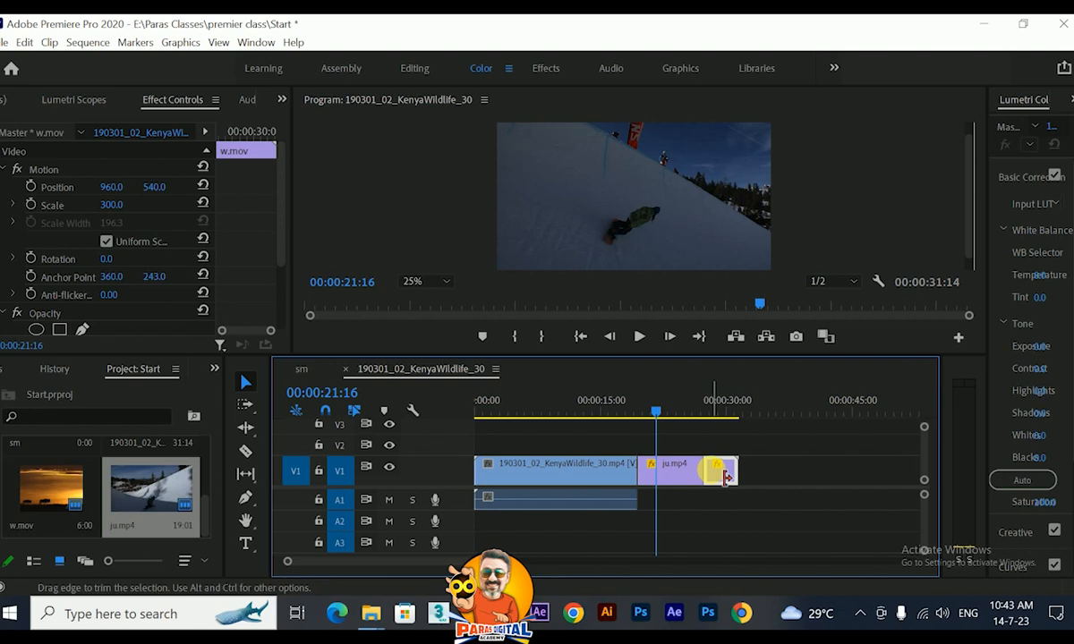
left_click(656, 481)
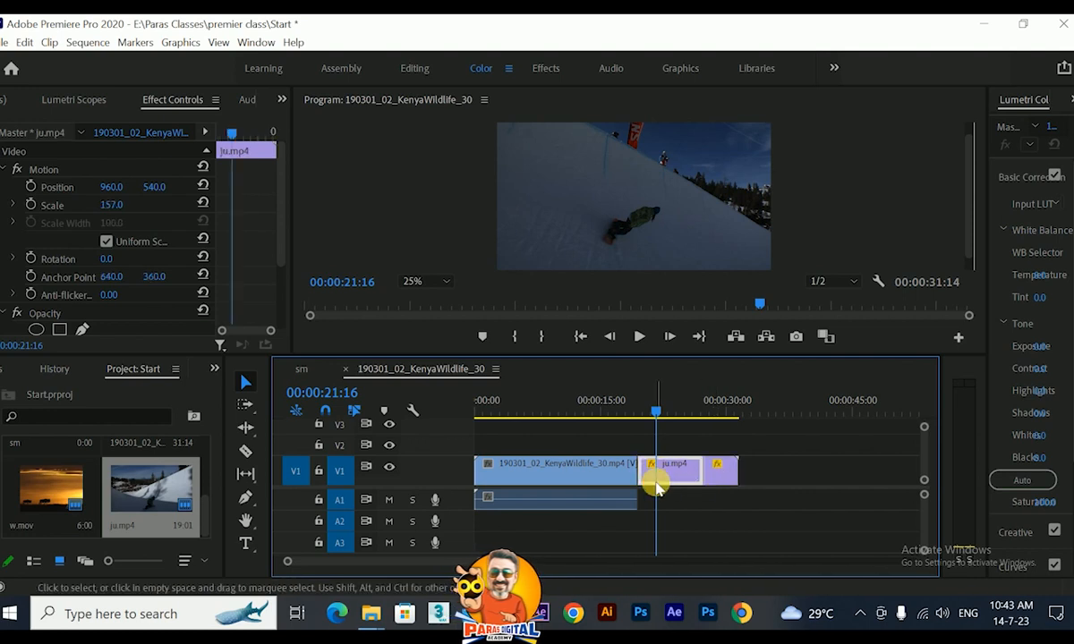
Slip the footage inside the ju.mp4 clip with the Slip tool to change its in and out points.
left_click_drag(362, 357, 361, 377)
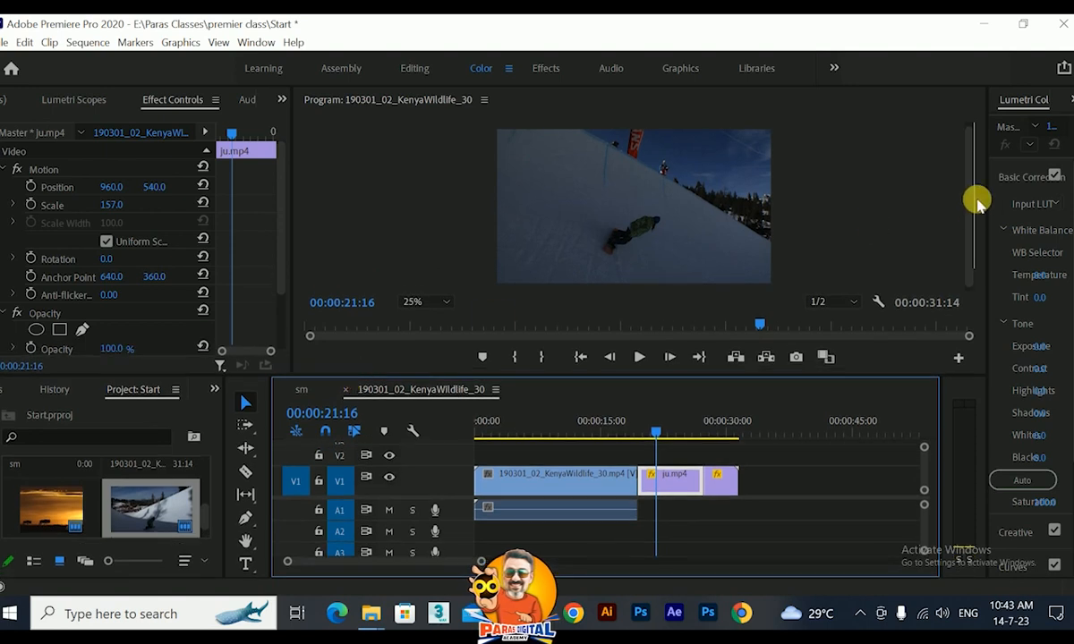
left_click(244, 495)
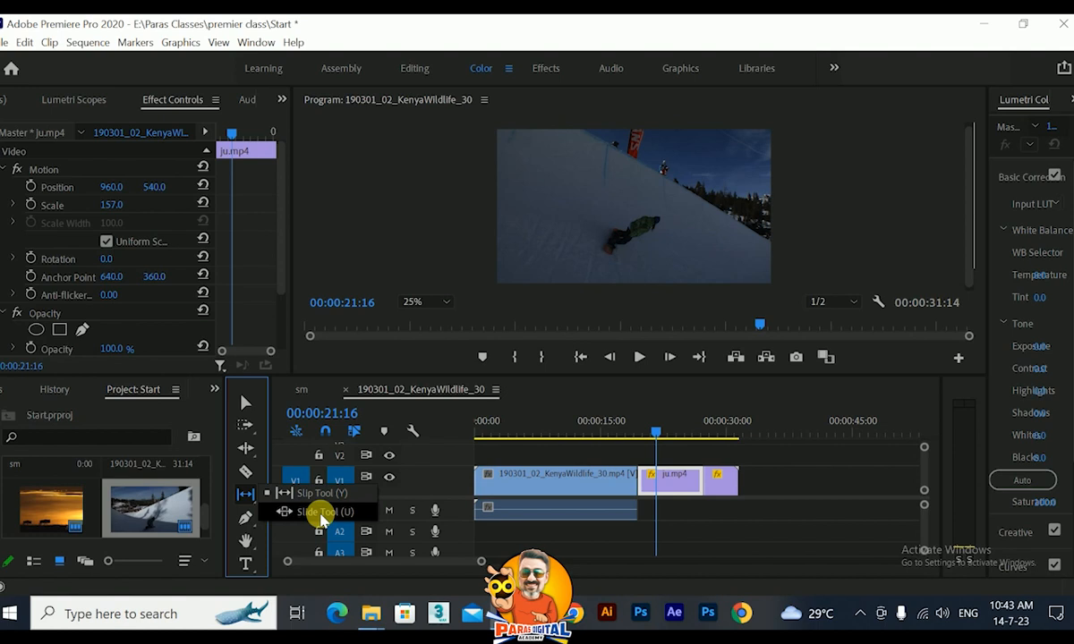
left_click(321, 514)
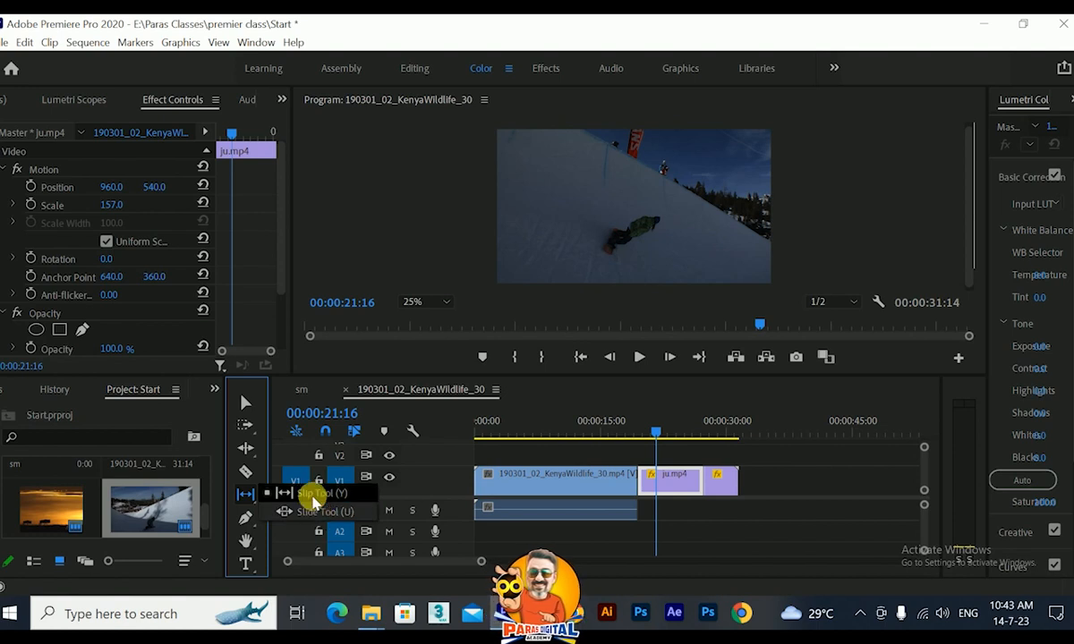
left_click(244, 495)
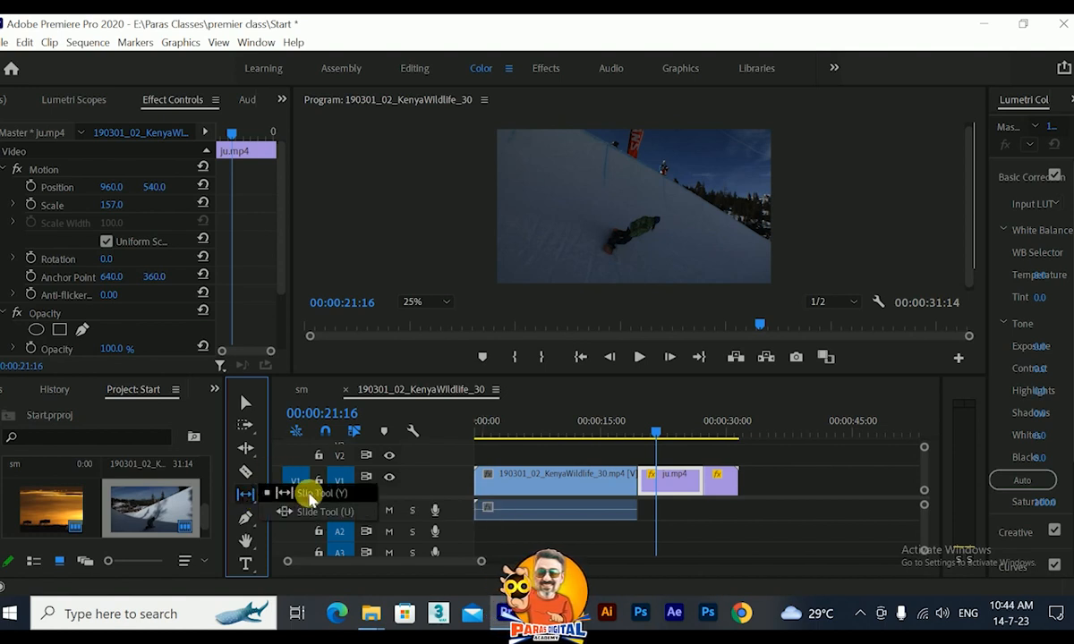
left_click(310, 494)
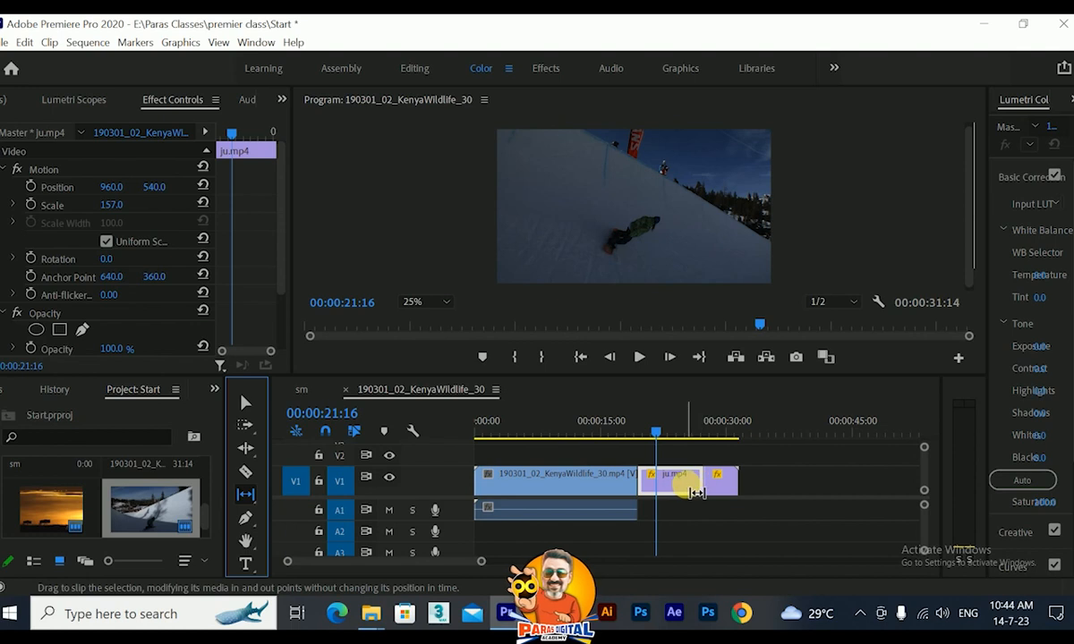
mouse_move(695, 491)
left_mouse_down()
mouse_move(614, 480)
mouse_move(716, 484)
mouse_move(680, 488)
left_mouse_up()
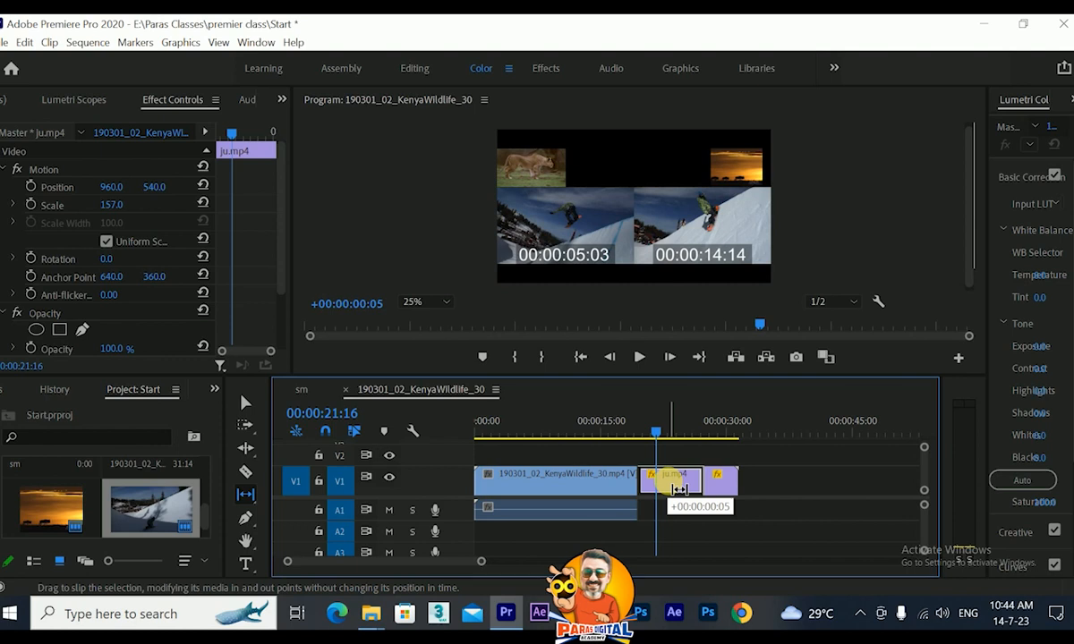
left_click_drag(679, 488, 688, 491)
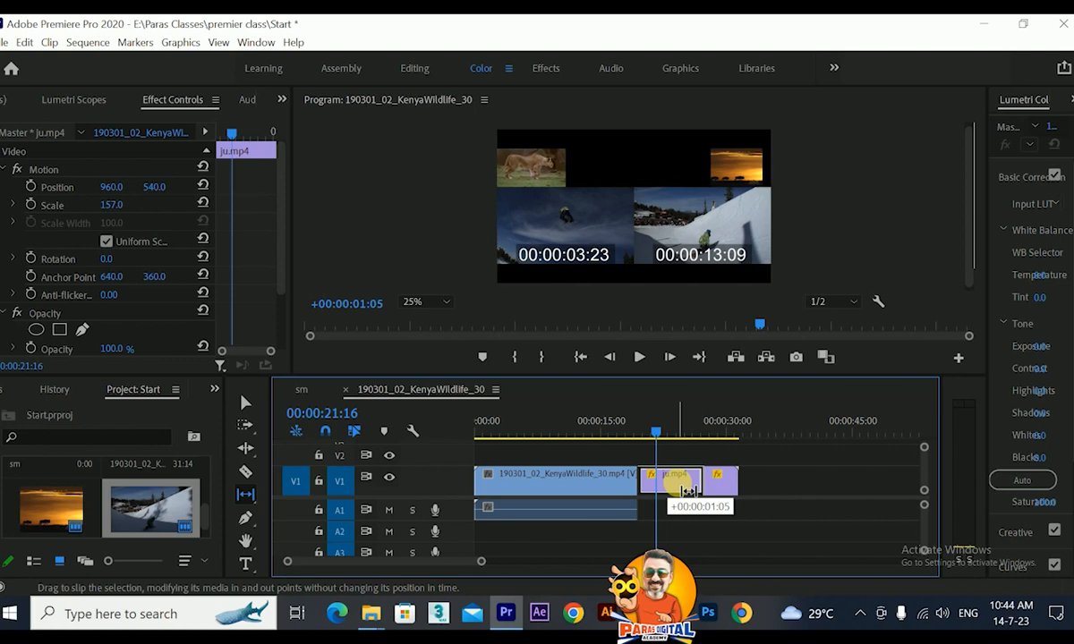
left_click_drag(689, 491, 628, 496)
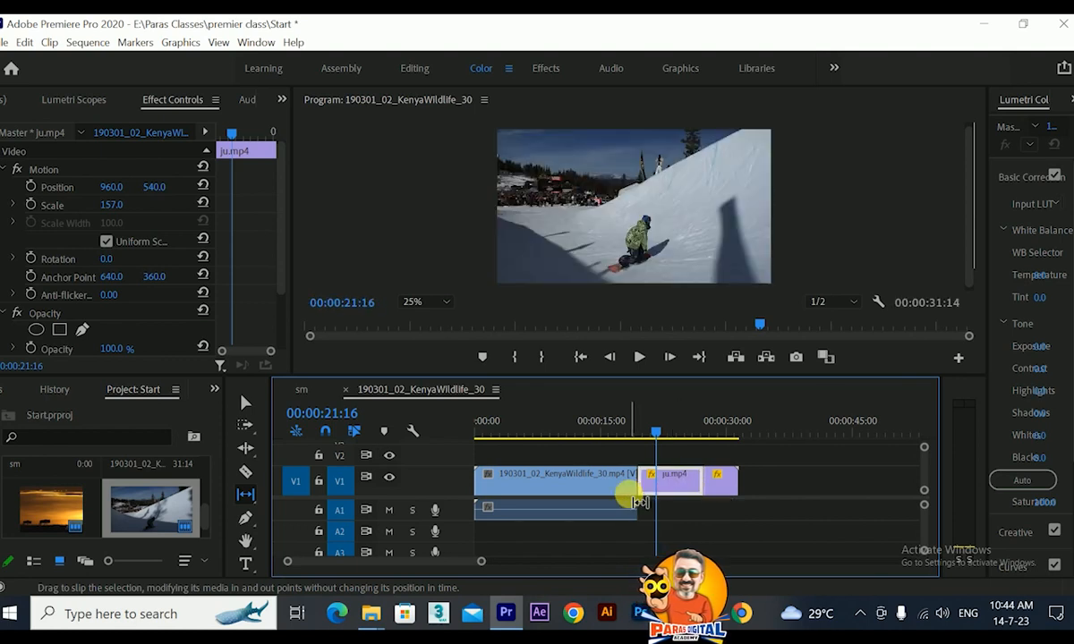
Slide ju.mp4 about 1 second 21 frames earlier between its neighbouring clips with the Slide tool.
left_click(250, 493)
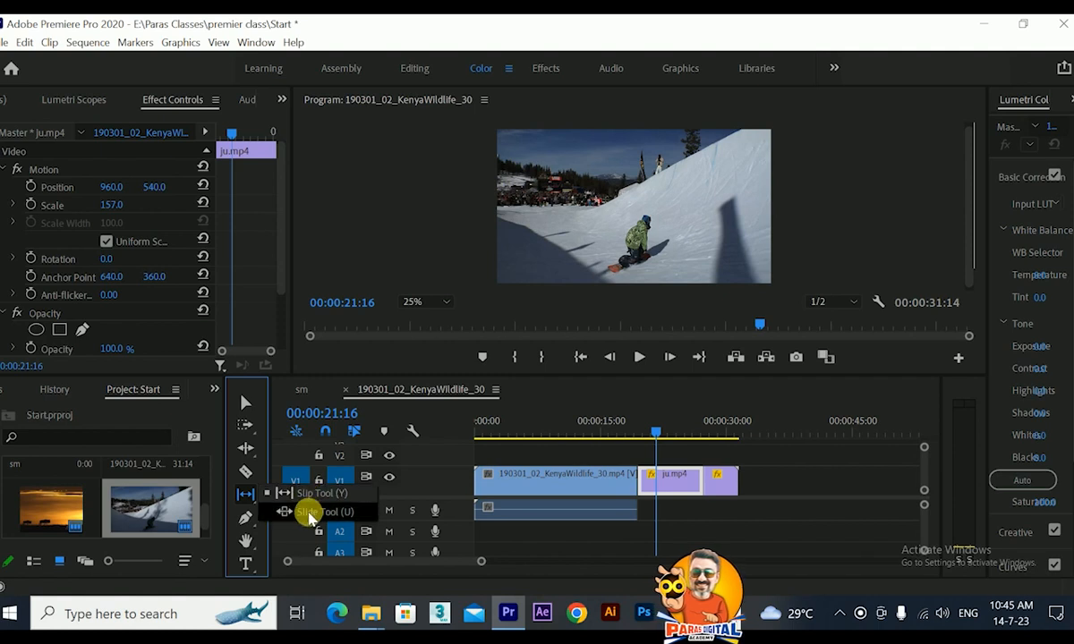
left_click(308, 515)
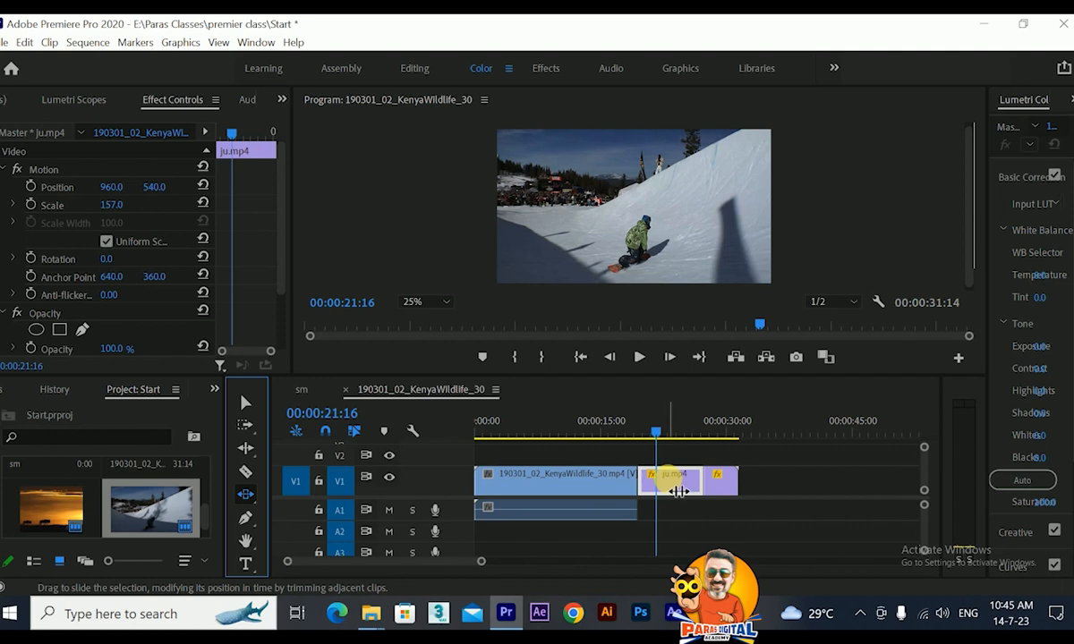
left_click(674, 490)
left_click_drag(674, 491, 669, 491)
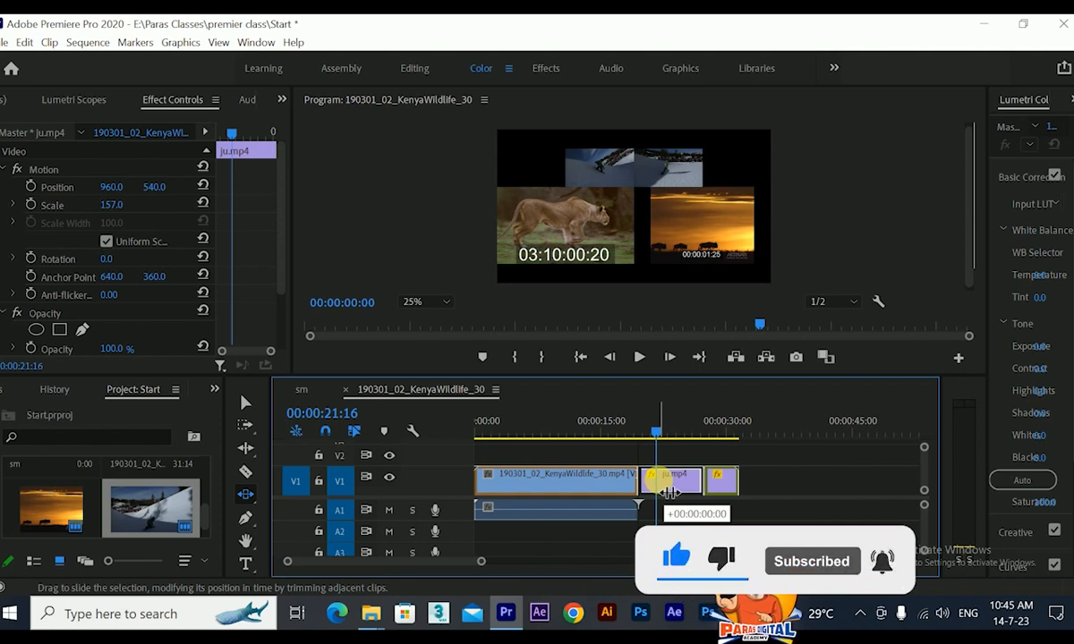
left_click_drag(670, 492, 651, 498)
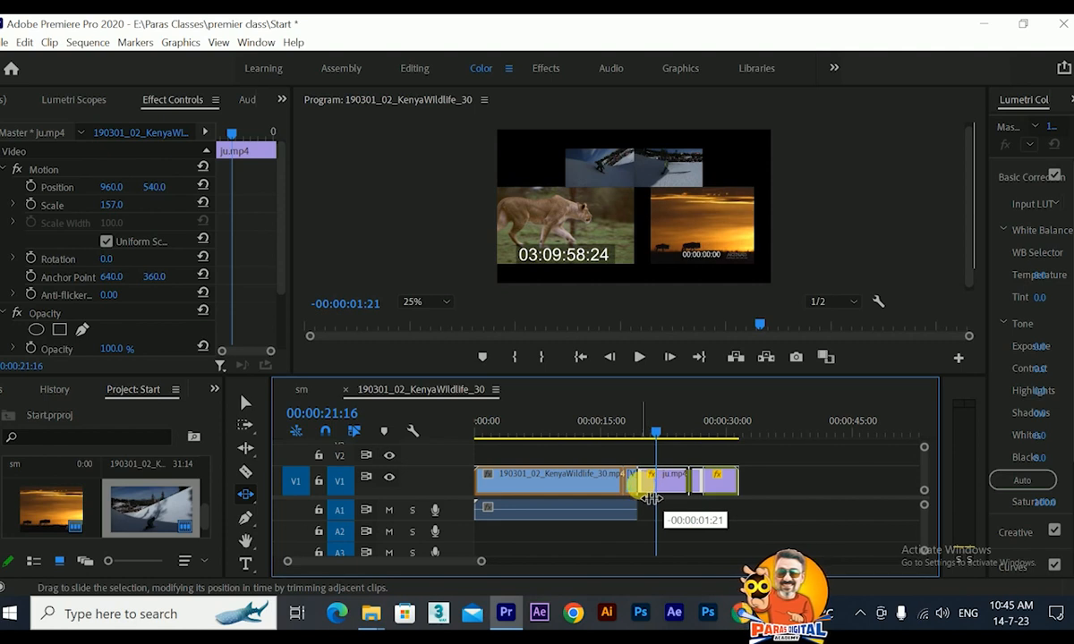
mouse_move(650, 498)
left_mouse_down()
mouse_move(621, 511)
mouse_move(674, 507)
mouse_move(646, 498)
left_mouse_up()
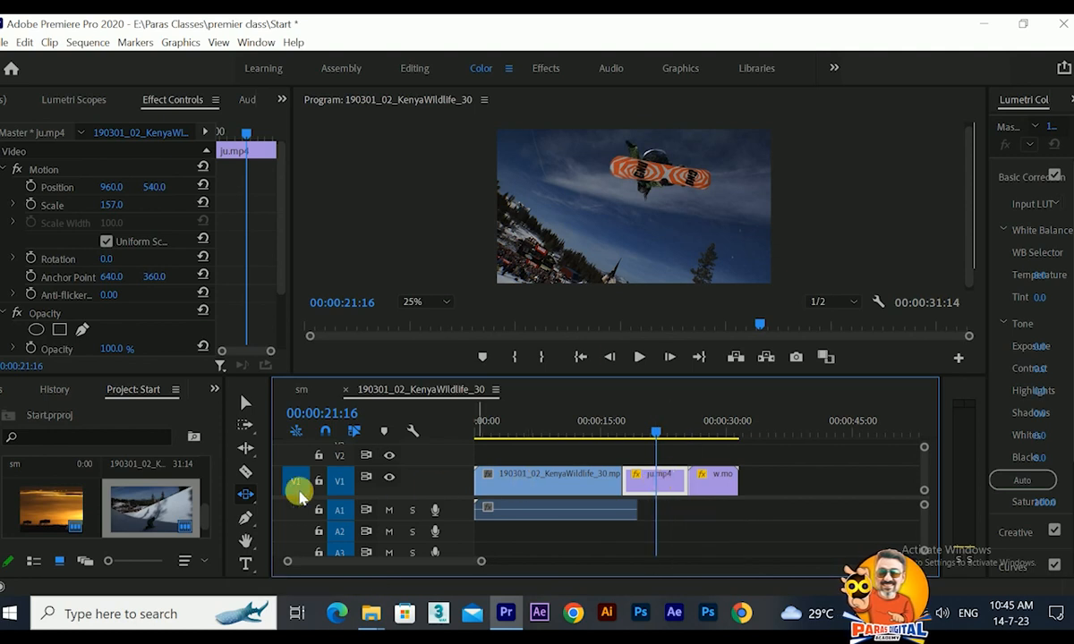
Review the Slip and Slide tool choices and move the playhead to 00:00:15:20 in the wildlife clip.
left_click(247, 499)
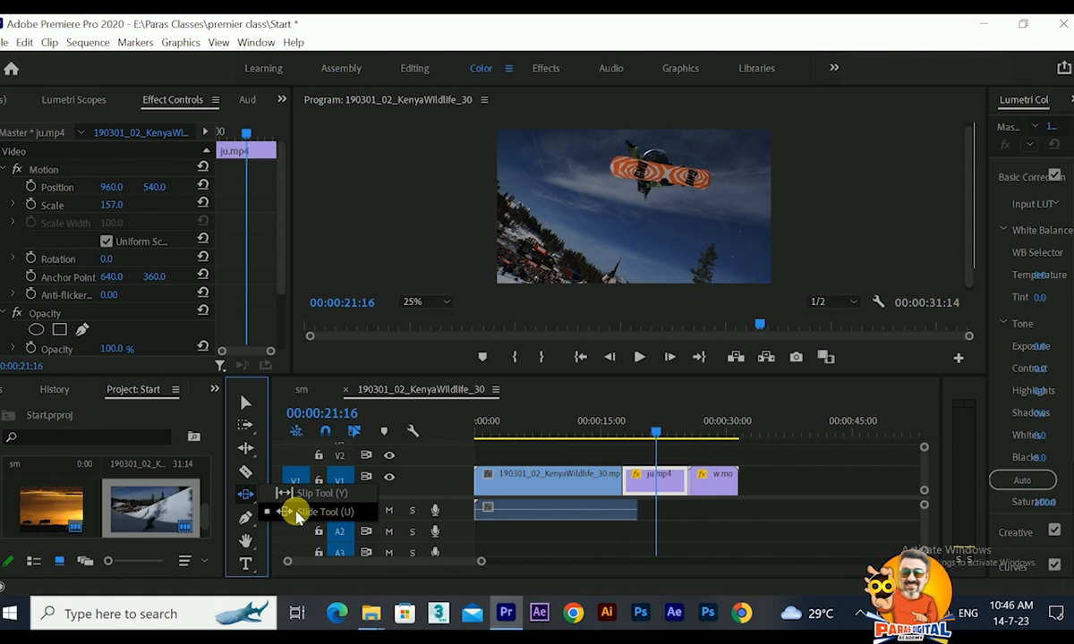
left_click(298, 515)
left_click_drag(650, 426, 609, 444)
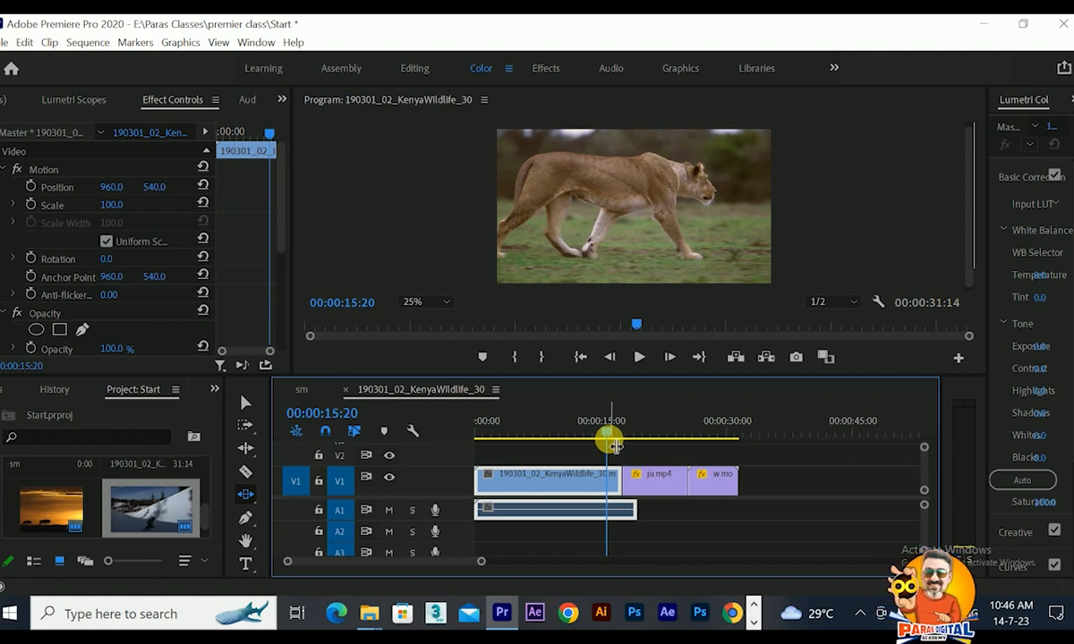
left_click(238, 497)
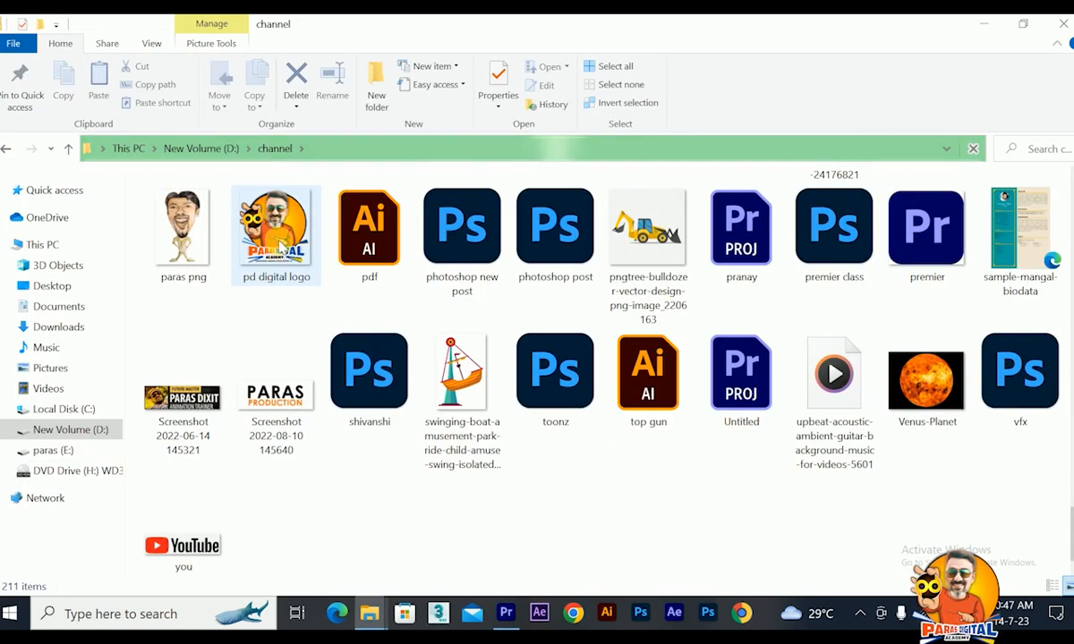
Place the pd digital logo image from the channel folder at the start of V2 and extend it to the sequence's end.
left_click_drag(280, 251, 495, 442)
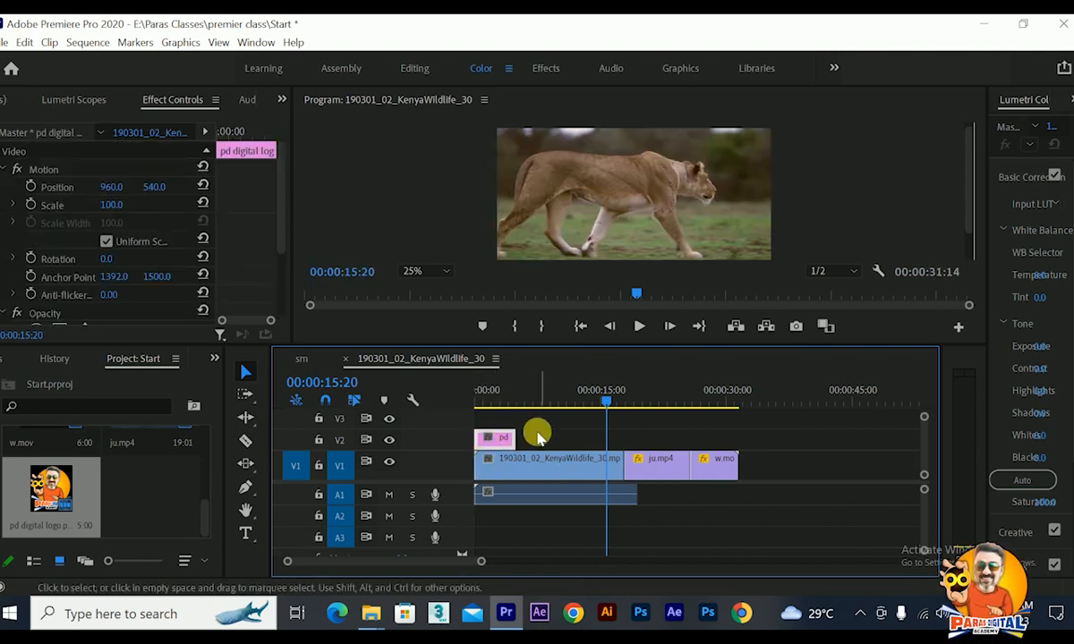
left_click_drag(512, 439, 746, 474)
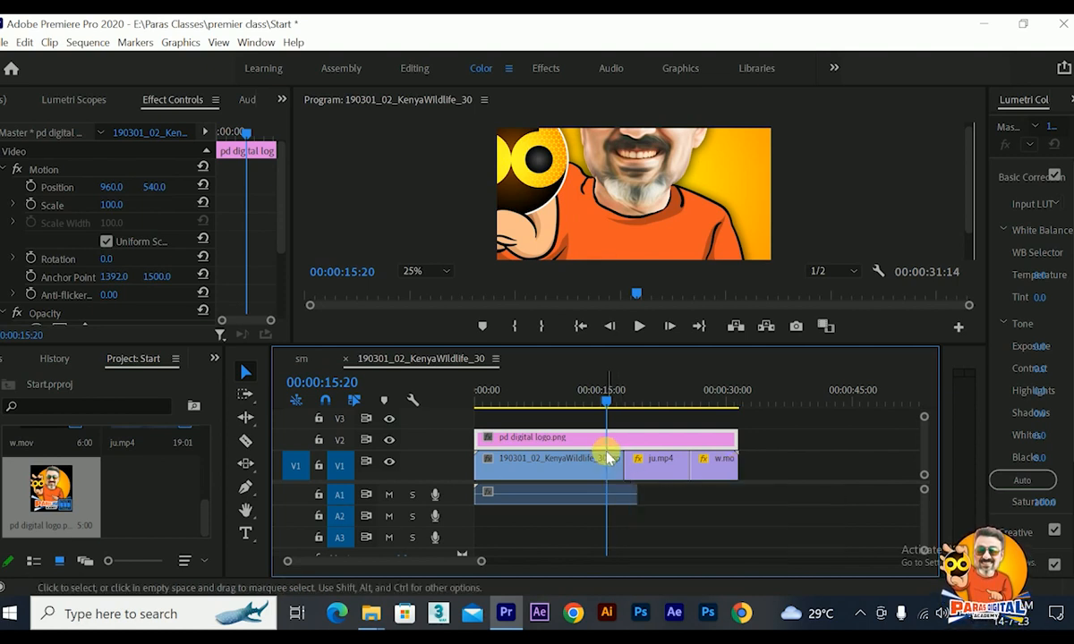
Set the program preview zoom to 10% and the logo clip's scale to 11.
left_click(429, 270)
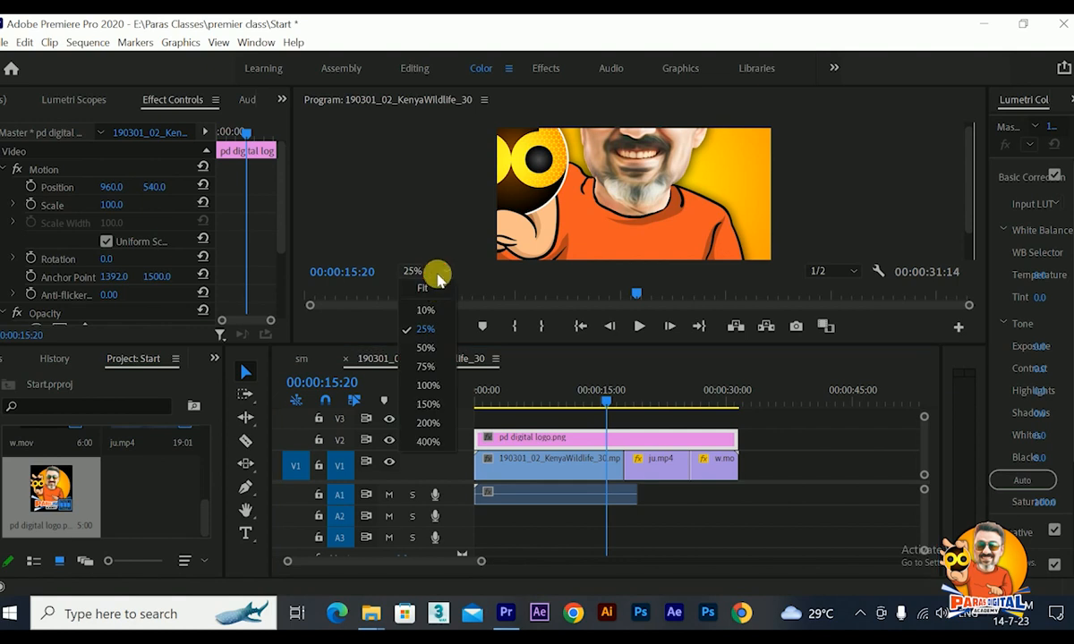
left_click(427, 309)
left_click_drag(107, 205, 41, 204)
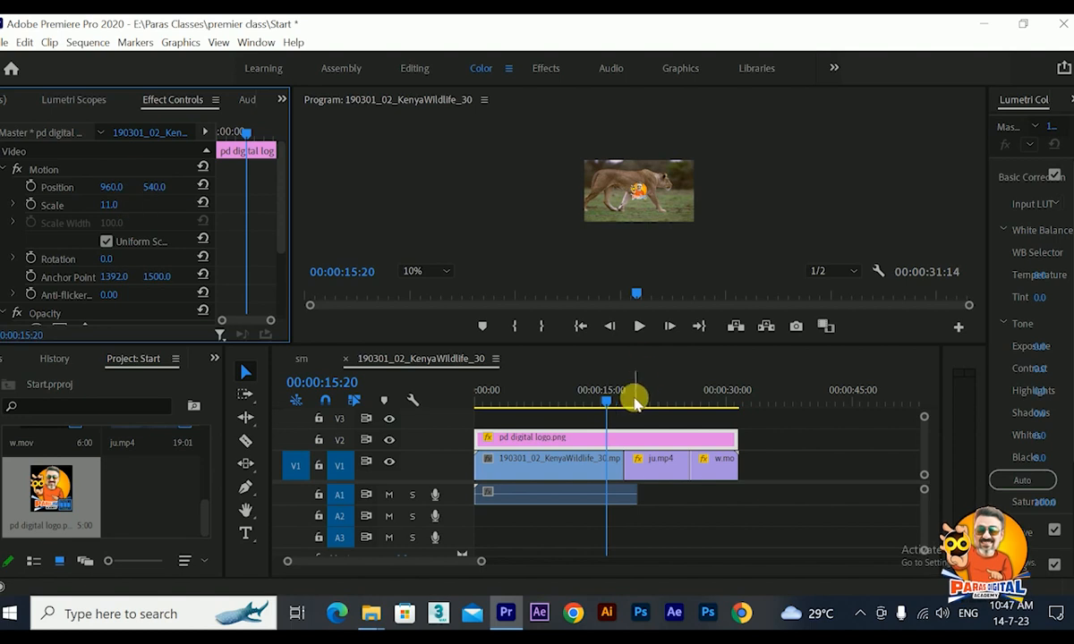
Set the logo clip's scale to 12 and reposition it to 246, 780 in the lower-left corner of the frame.
left_click(427, 271)
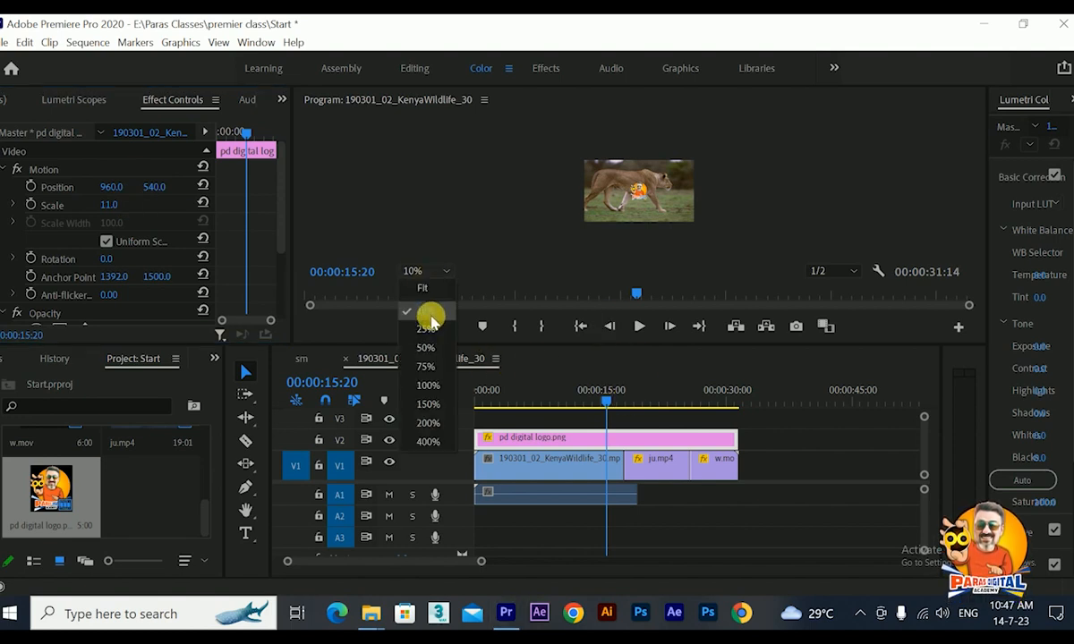
left_click(430, 327)
left_click_drag(595, 403, 455, 400)
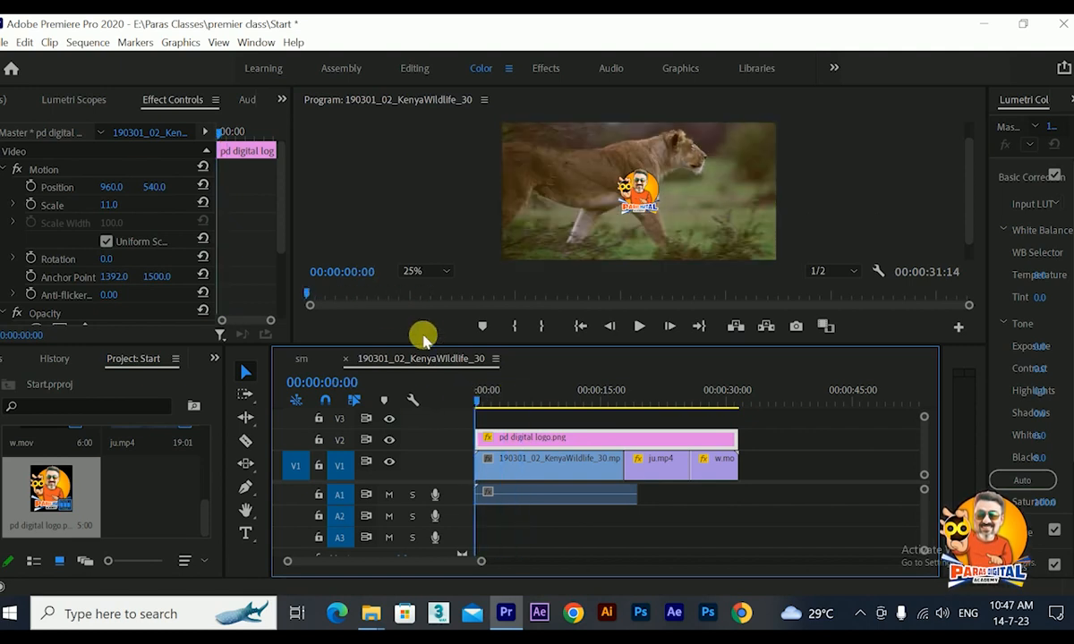
left_click_drag(109, 206, 110, 206)
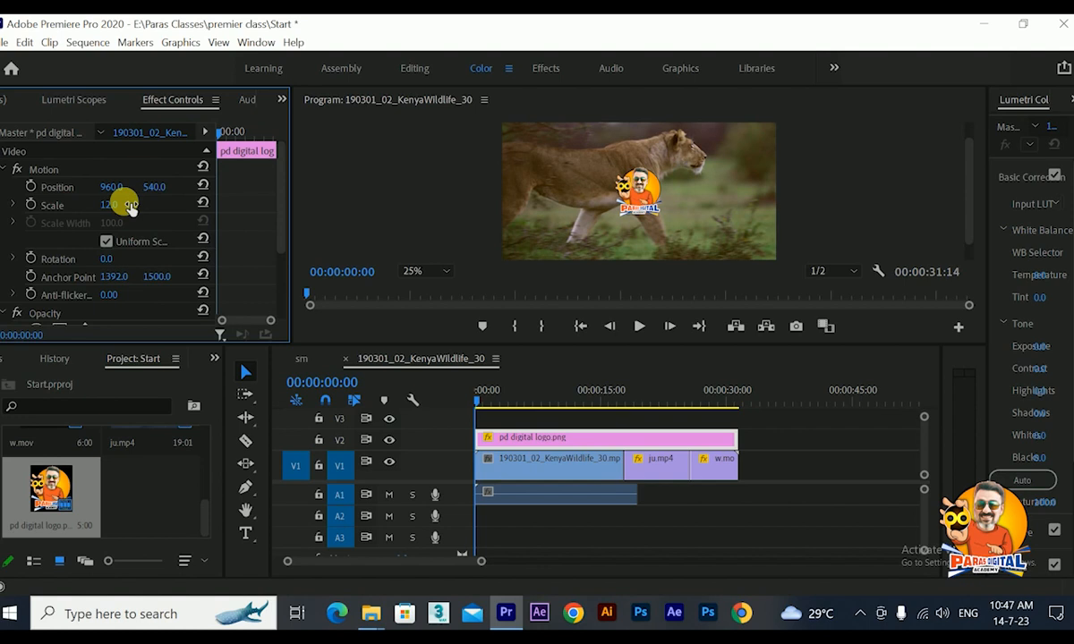
left_click(633, 206)
left_click_drag(640, 193, 539, 231)
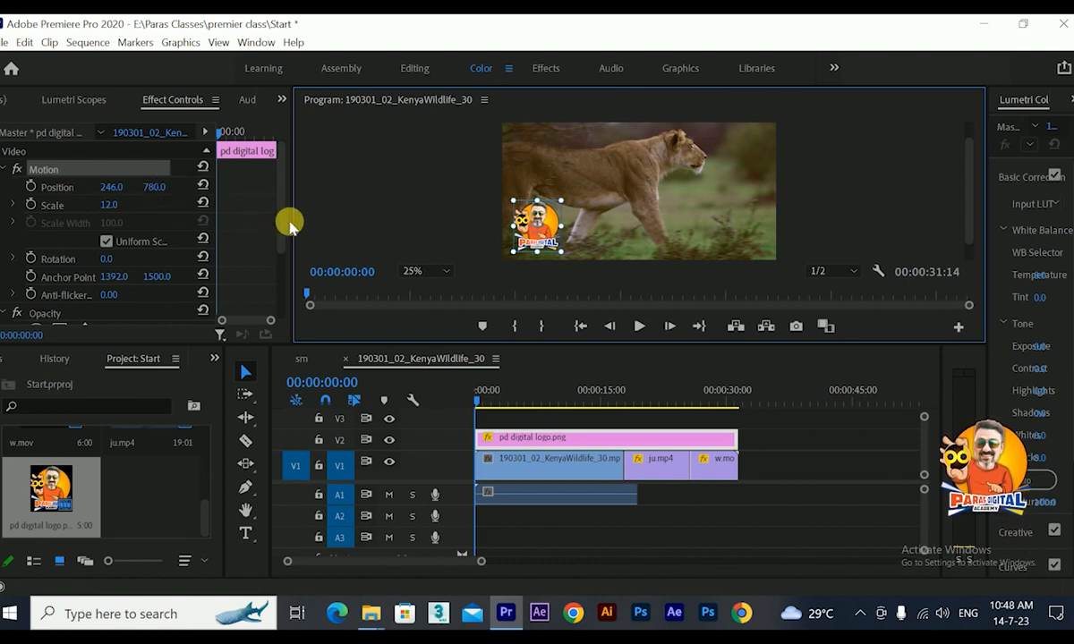
Keyframe the logo's position at 246, 780 at the start, 1573, 780 at 00:00:11:02 and 1573, 239 at 00:00:20:18.
left_click_drag(296, 223, 344, 224)
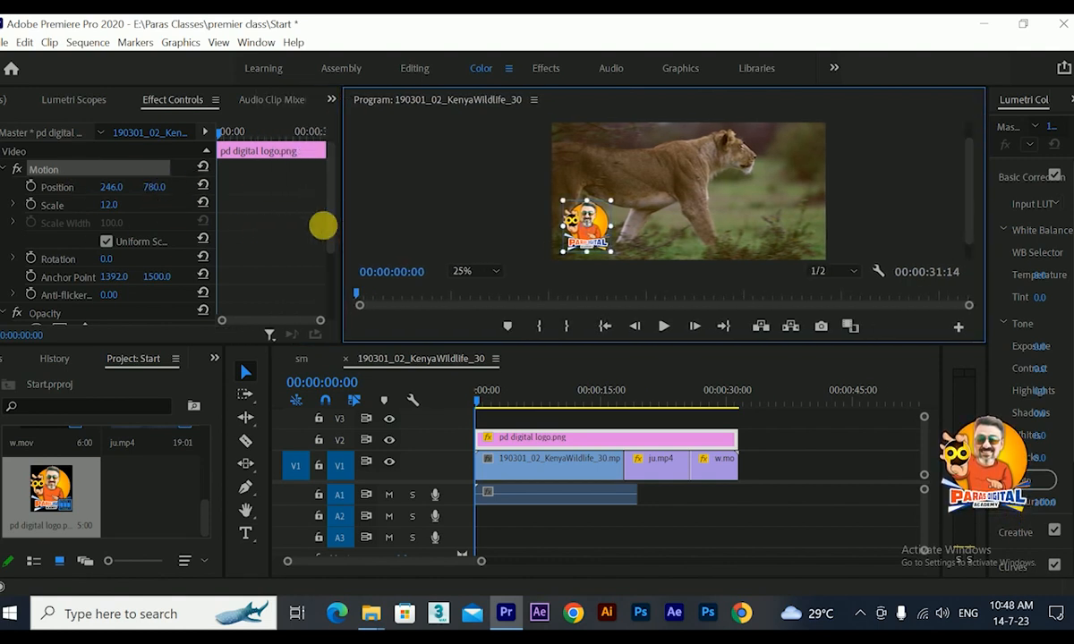
left_click(31, 187)
left_click_drag(227, 150, 254, 143)
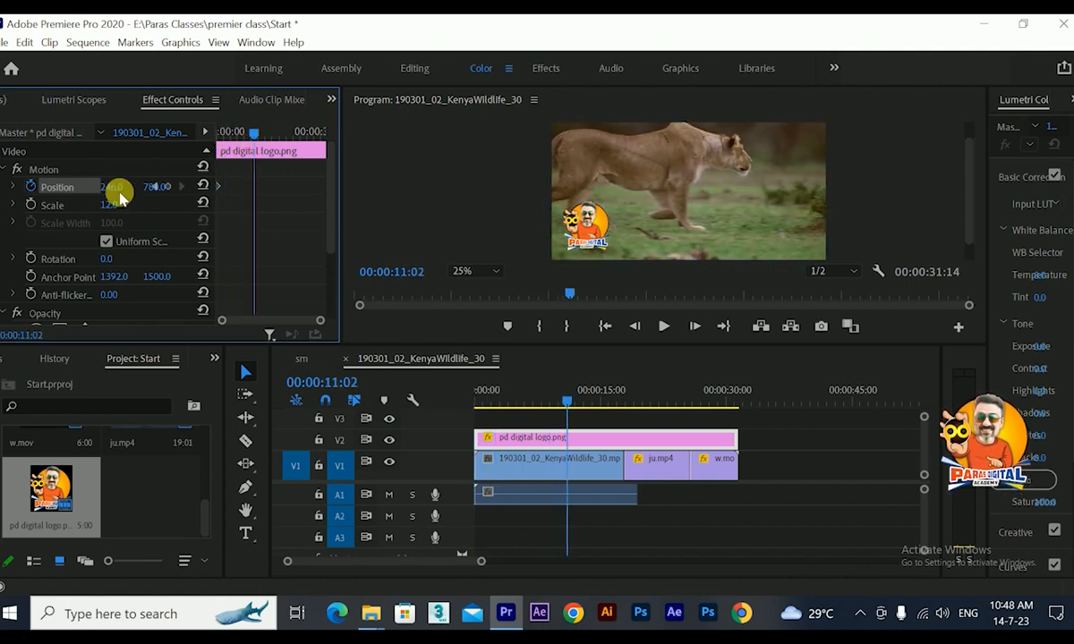
left_click_drag(111, 186, 128, 187)
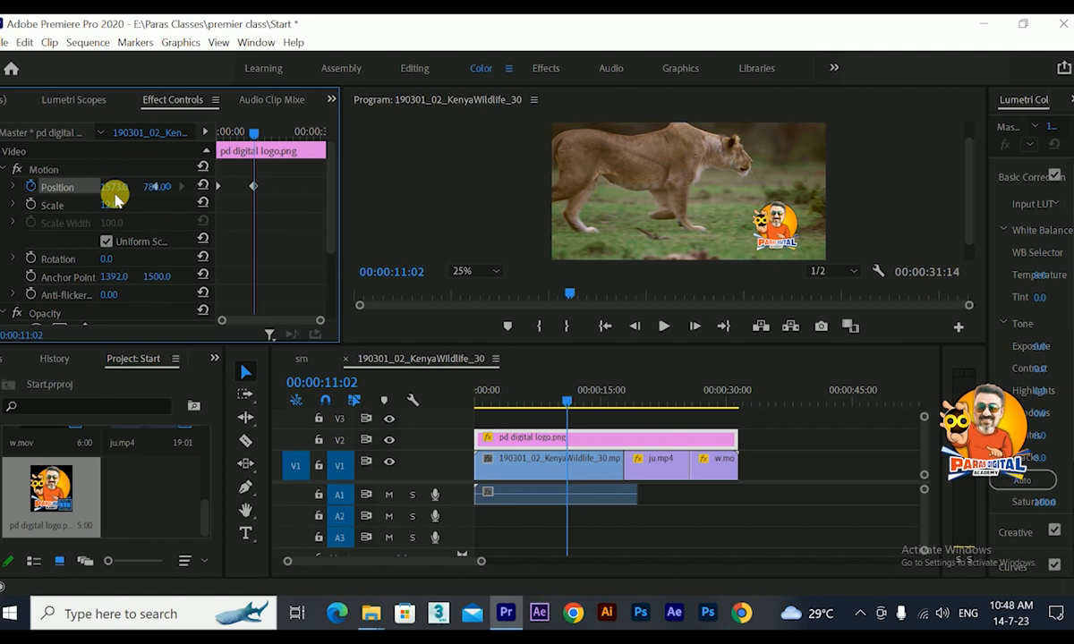
left_click_drag(247, 134, 286, 142)
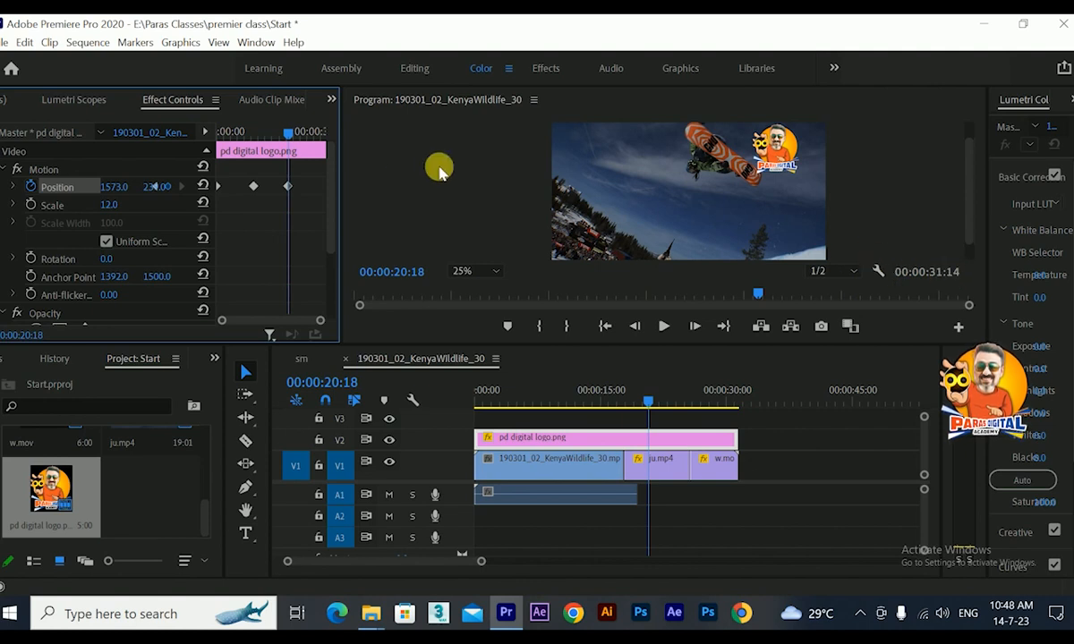
left_click_drag(290, 130, 250, 192)
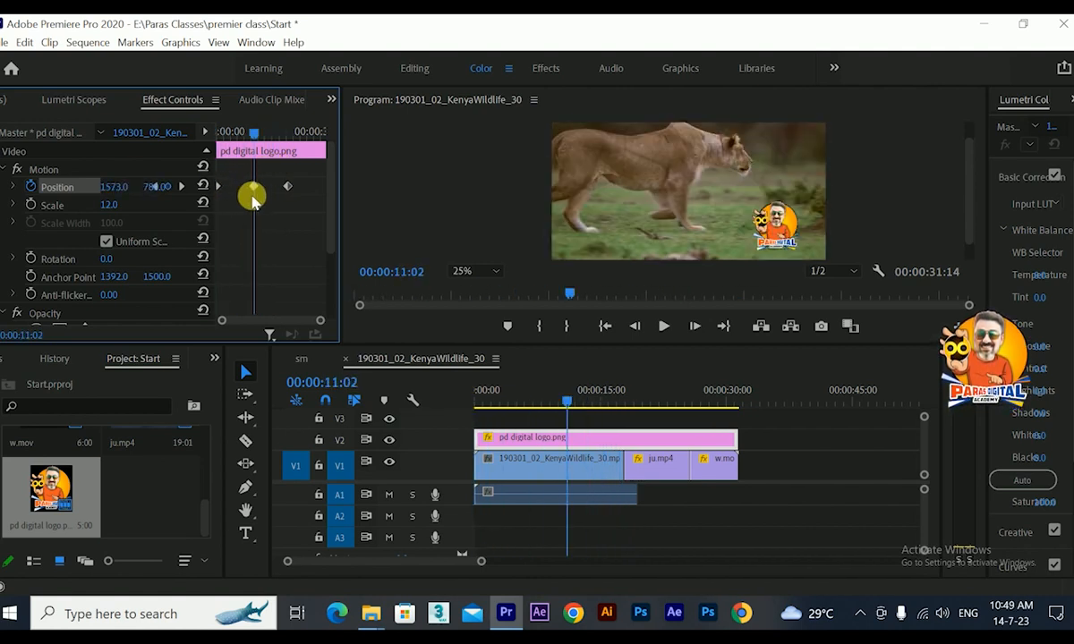
Try lengthening the middle position keyframe's outgoing handle in the logo's velocity graph, and undo it.
left_click(12, 186)
left_click_drag(343, 269, 230, 209)
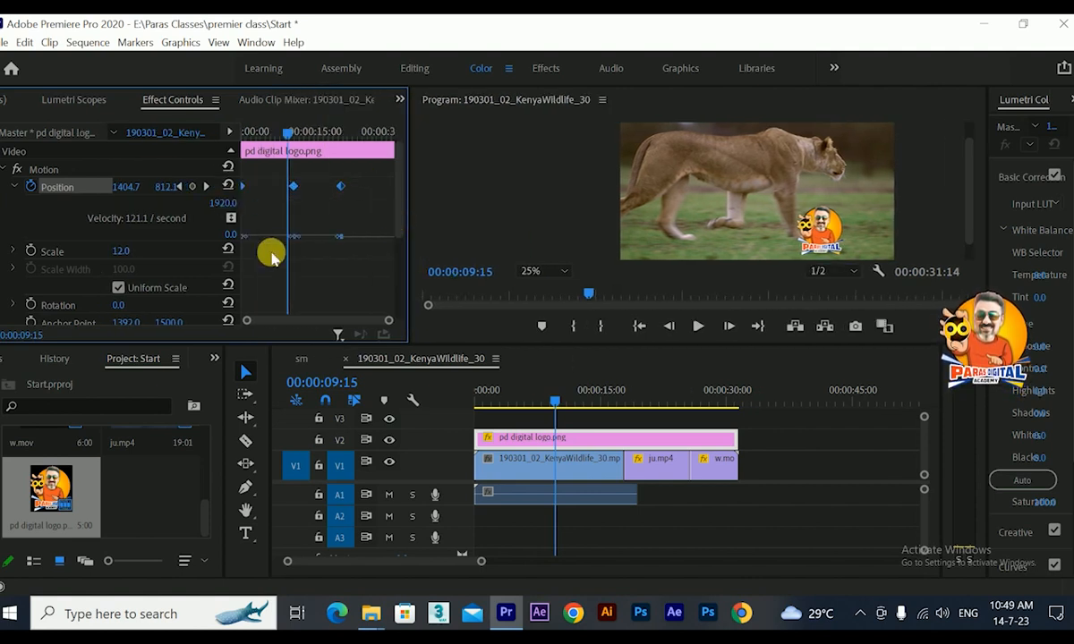
mouse_move(389, 320)
left_mouse_down()
mouse_move(338, 325)
mouse_move(373, 317)
left_mouse_up()
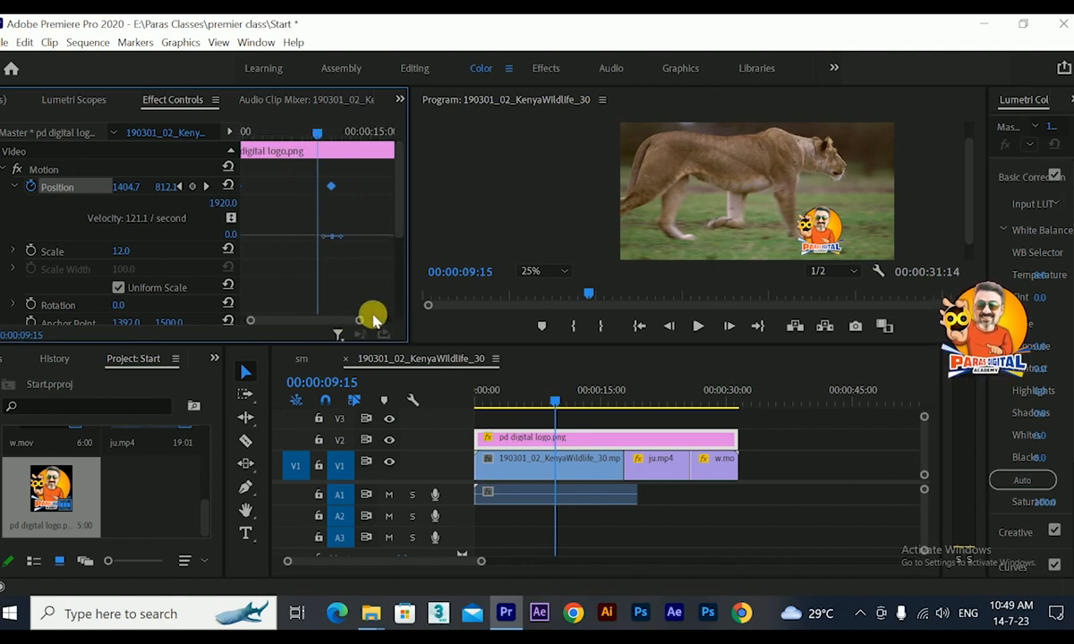
left_click_drag(342, 242, 365, 244)
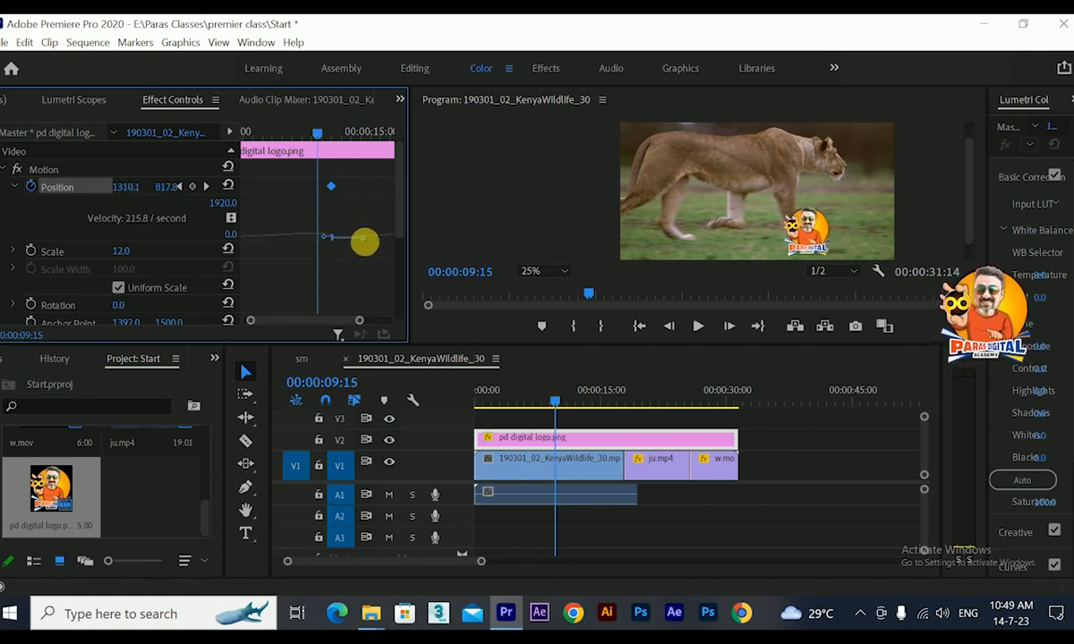
key("ctrl+z")
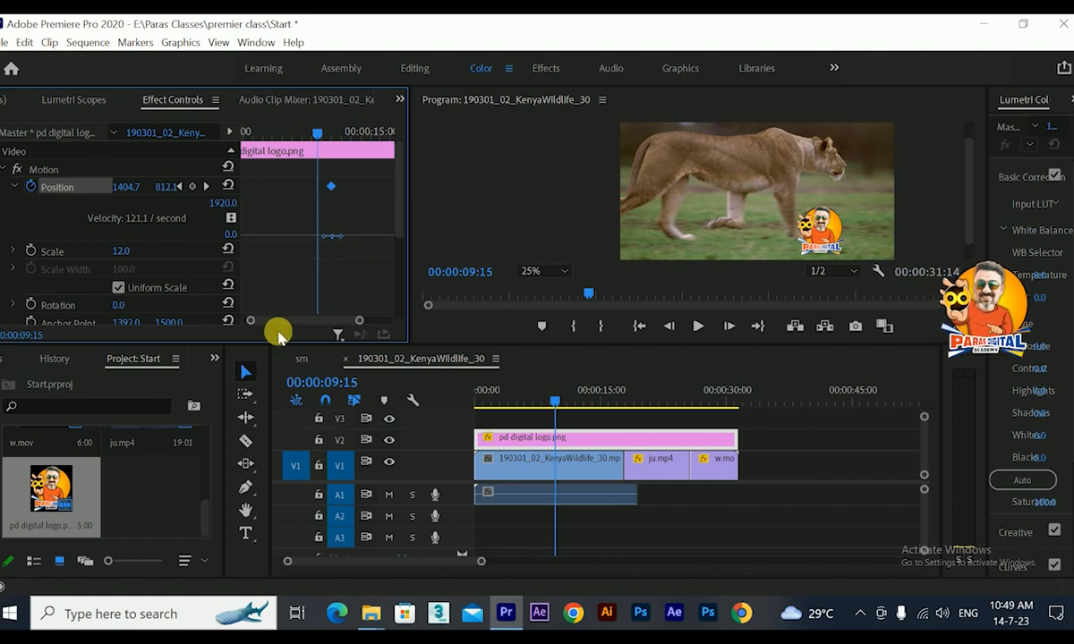
left_click_drag(360, 321, 390, 324)
Select the logo's three position keyframes and set their spatial interpolation to Linear.
left_click_drag(365, 171, 224, 198)
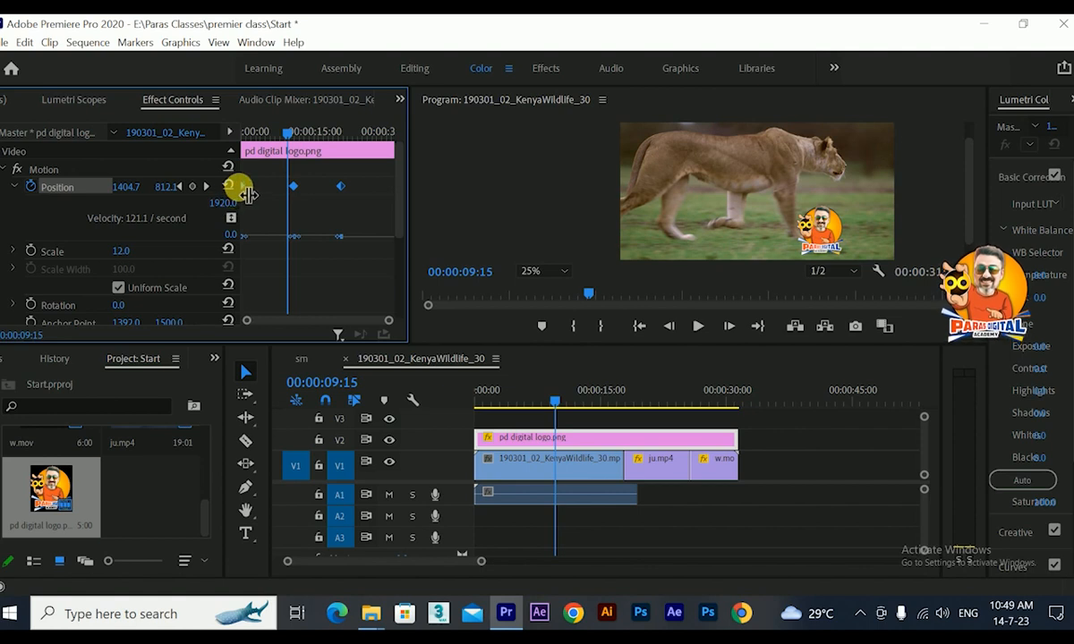
right_click(296, 185)
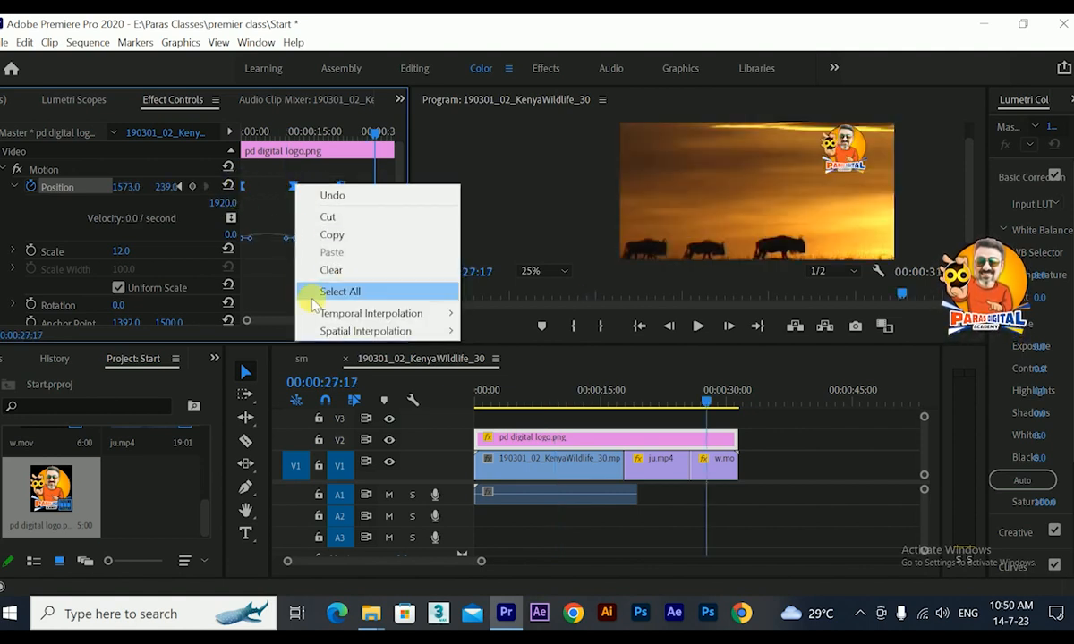
mouse_move(334, 331)
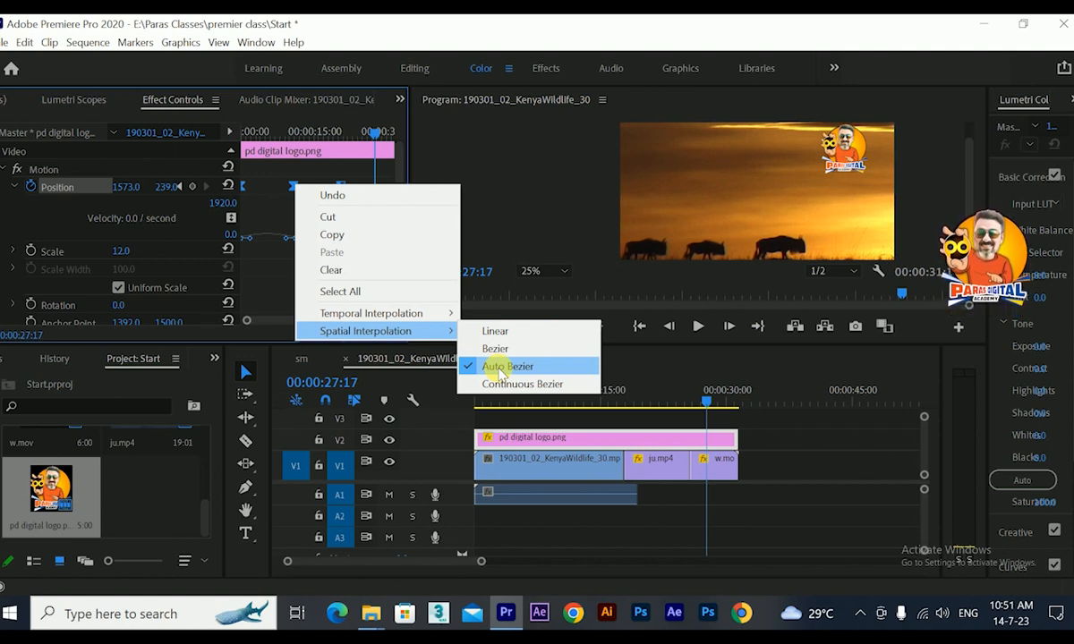
left_click(537, 333)
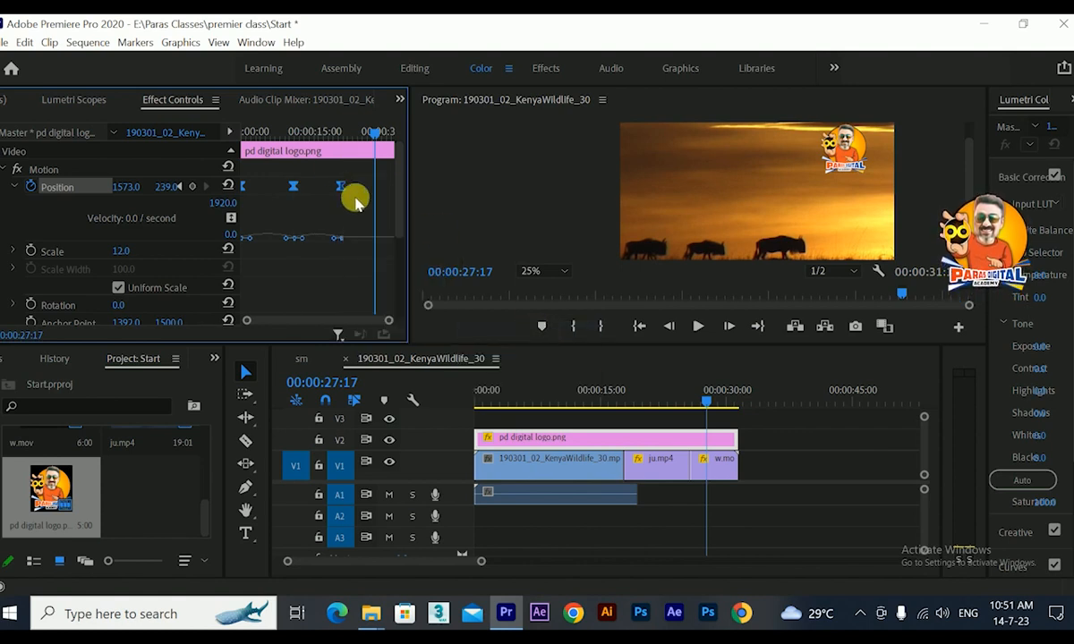
Play the sequence from the beginning to check the logo's position animation, and return the playhead to the start.
left_click_drag(362, 134, 233, 183)
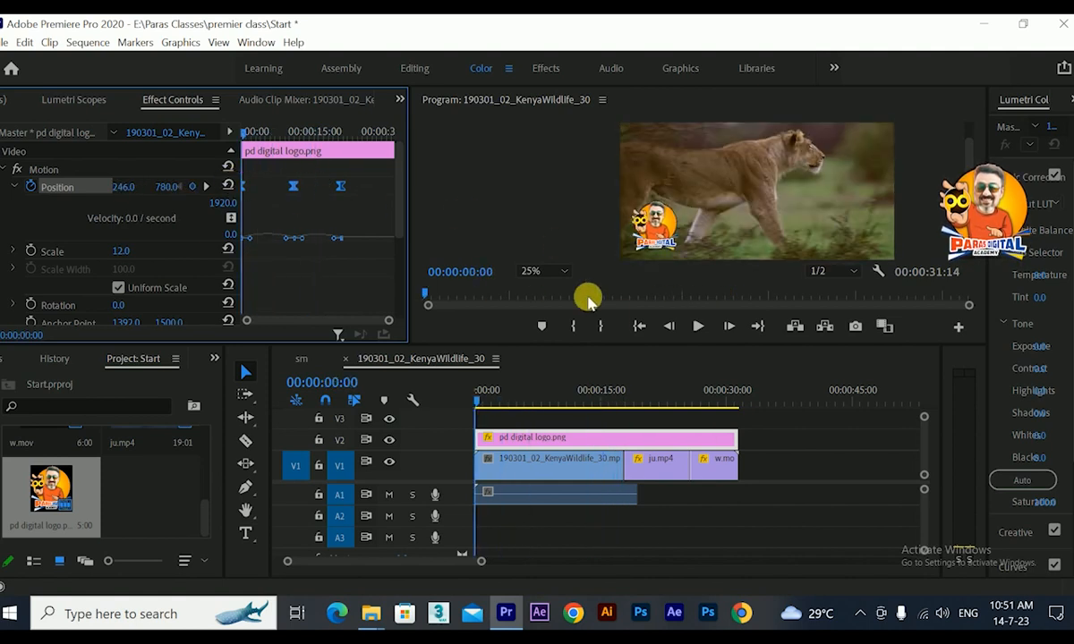
left_click(694, 326)
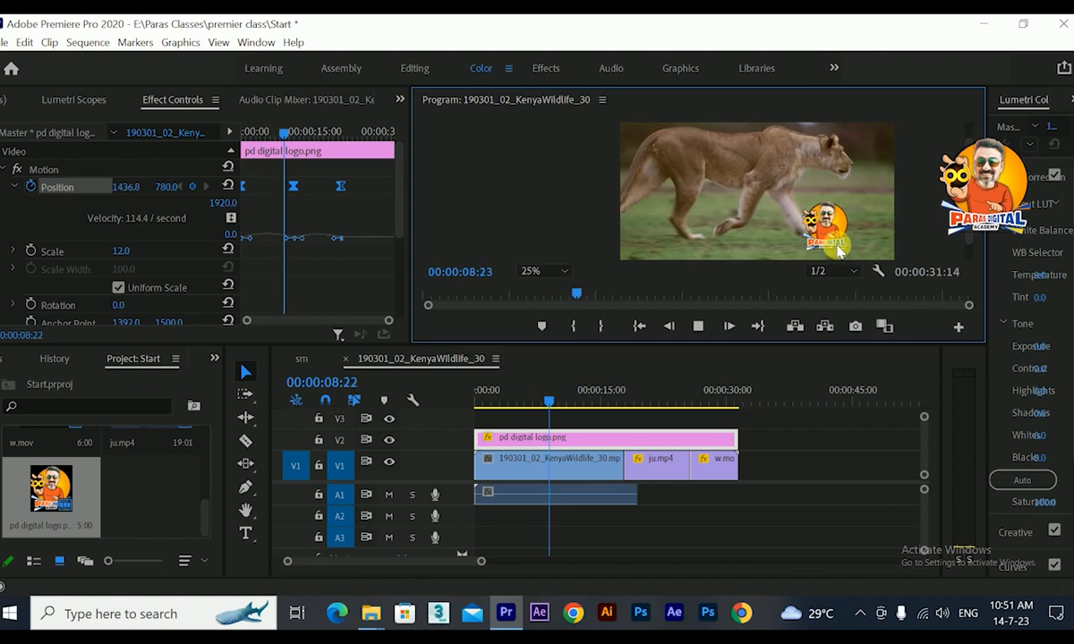
left_click(447, 387)
key("Home")
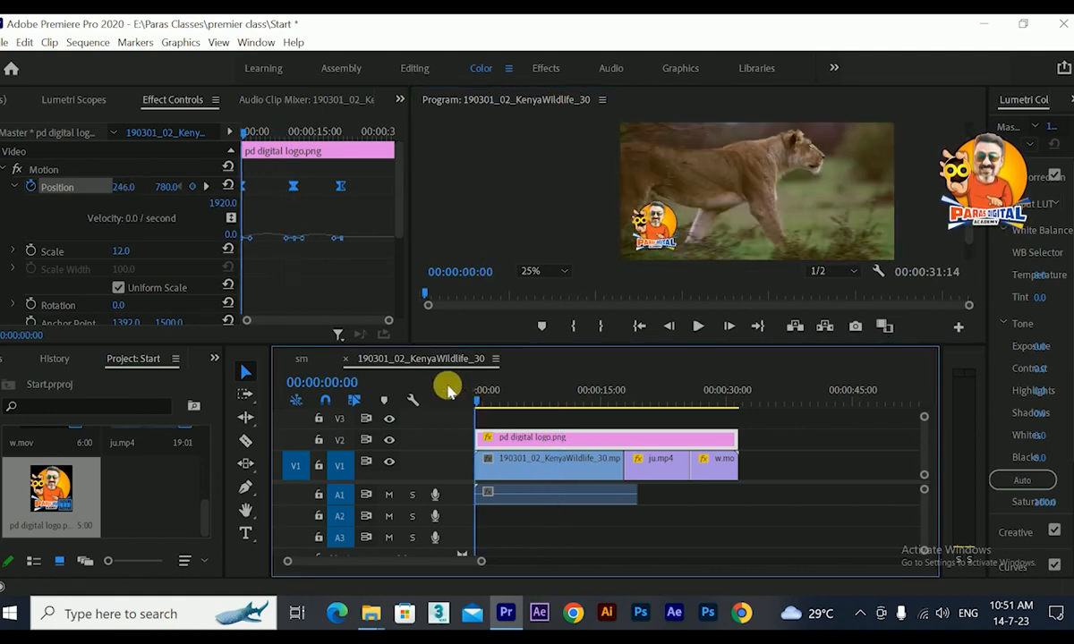
Keyframe the logo's rotation from -44° at the sequence start to 0° at 00:00:11:02.
left_click(29, 306)
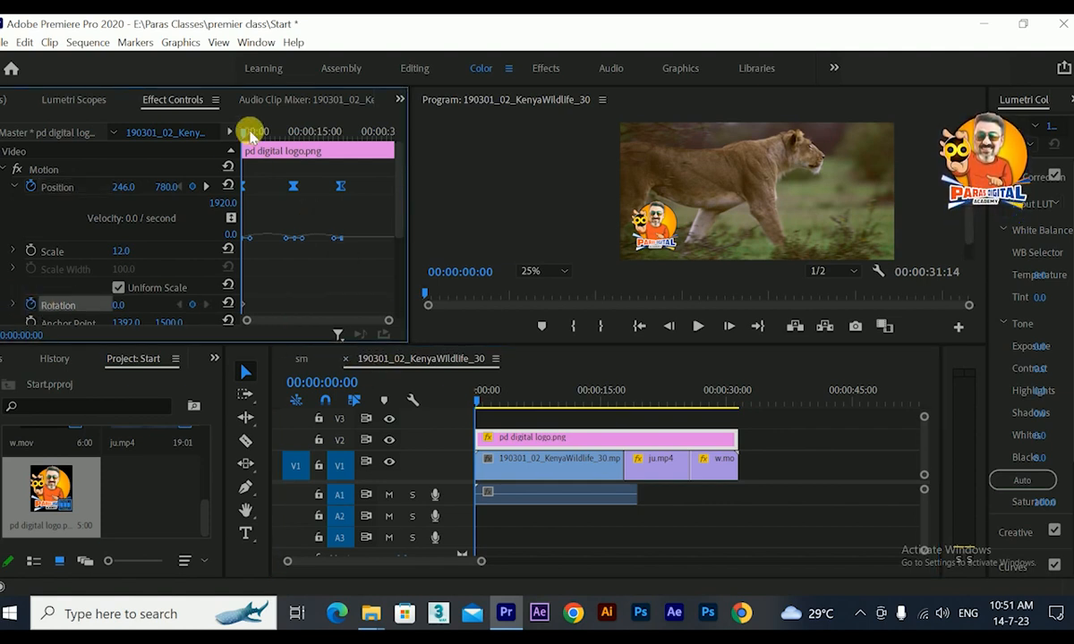
left_click_drag(251, 134, 293, 136)
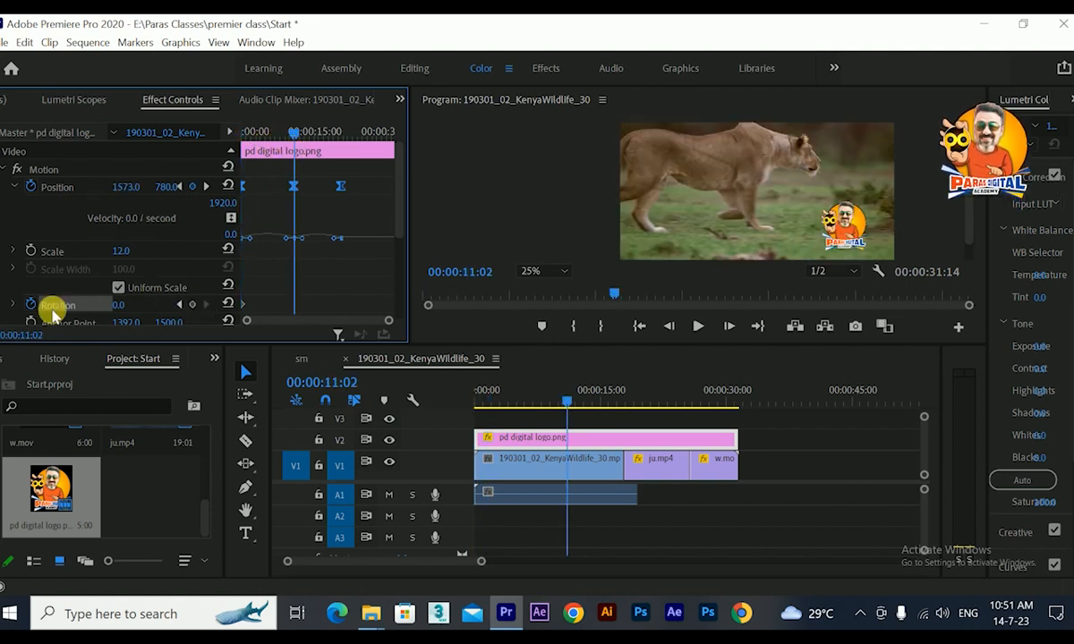
left_click(192, 306)
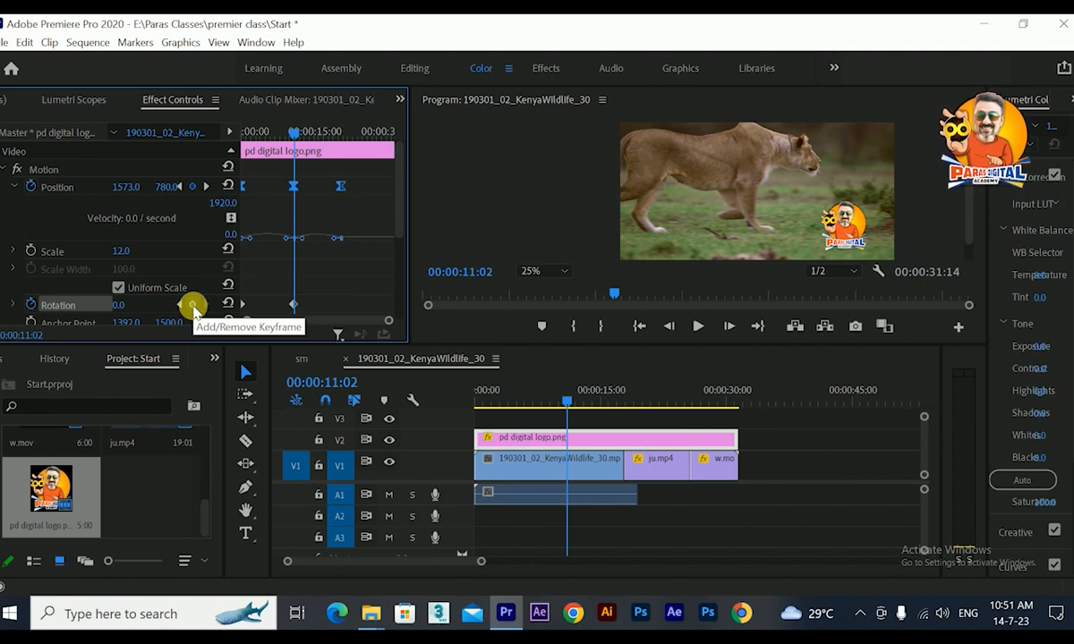
left_click_drag(284, 135, 228, 134)
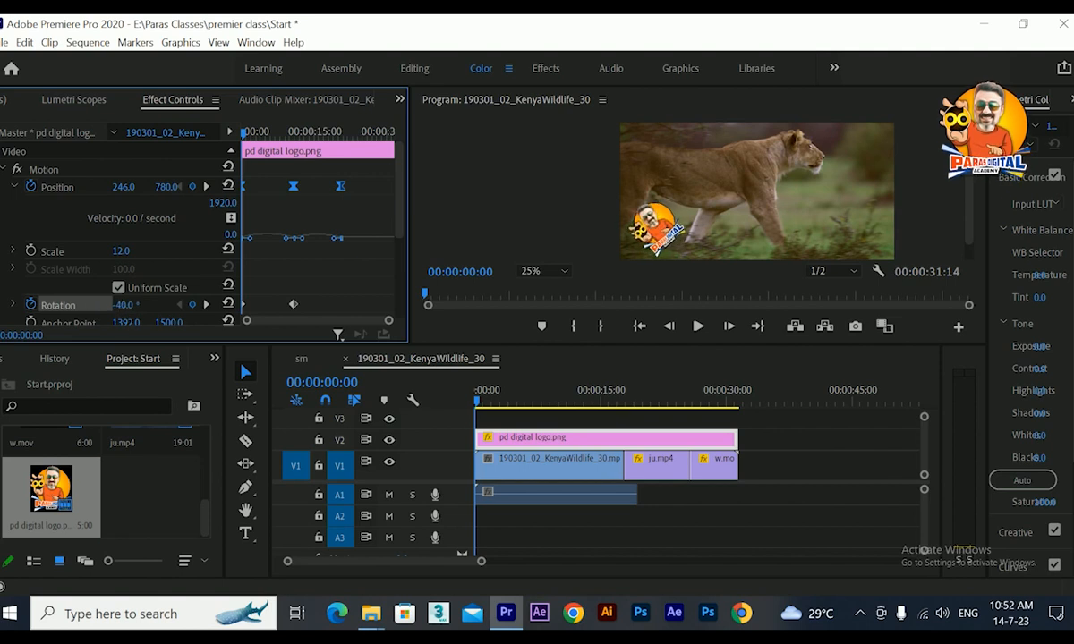
left_click_drag(494, 398, 456, 428)
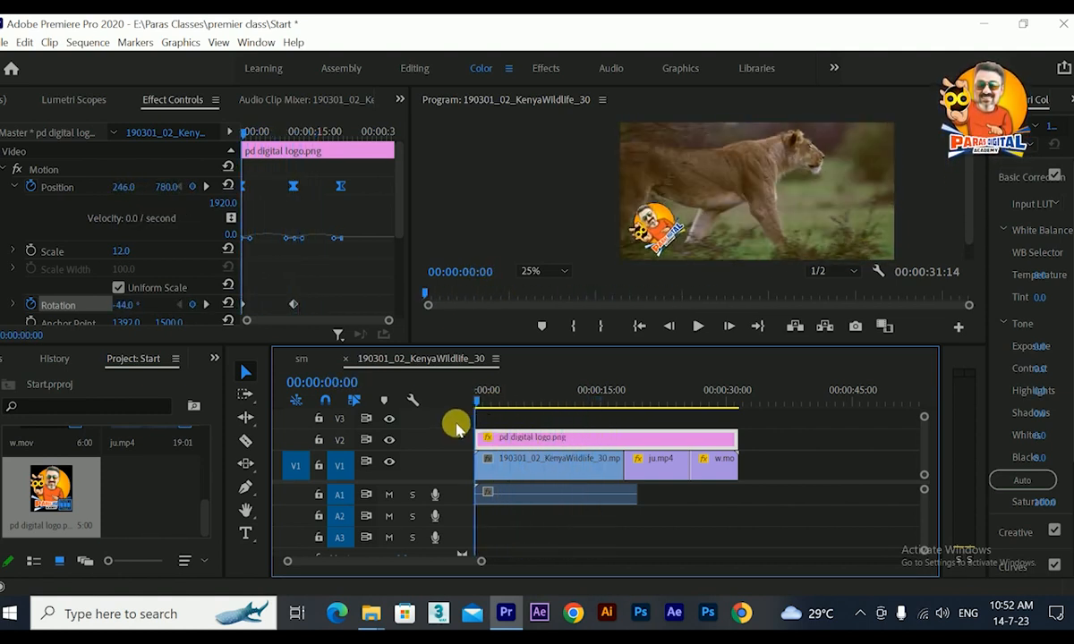
left_click_drag(474, 409, 473, 342)
Keyframe the logo's scale from 8 at the sequence start to 12 at 00:00:11:02.
left_click(36, 251)
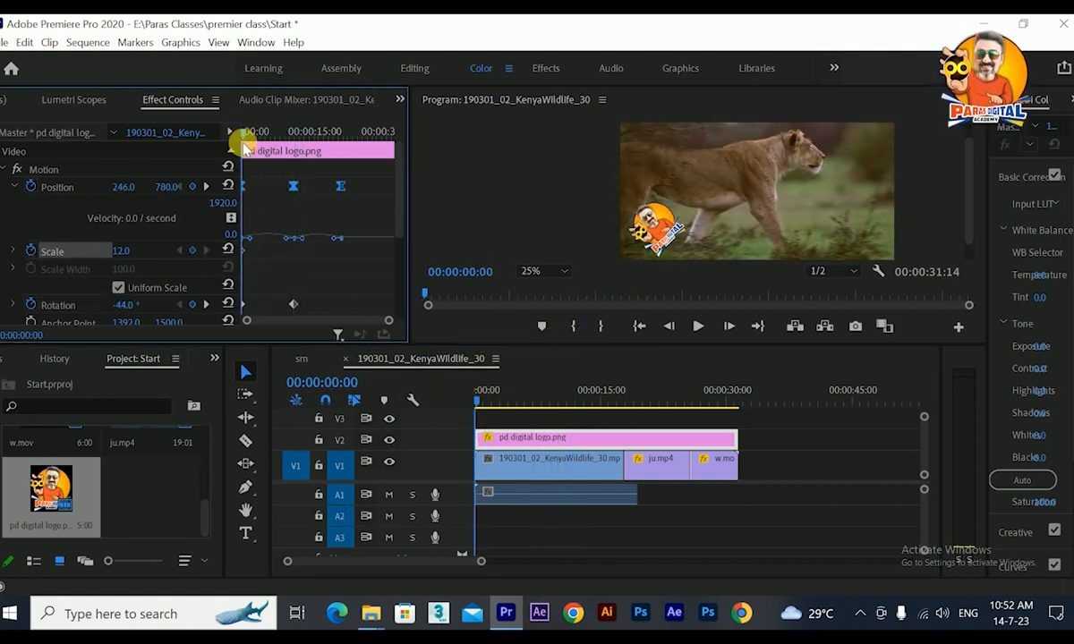
left_click_drag(246, 143, 299, 143)
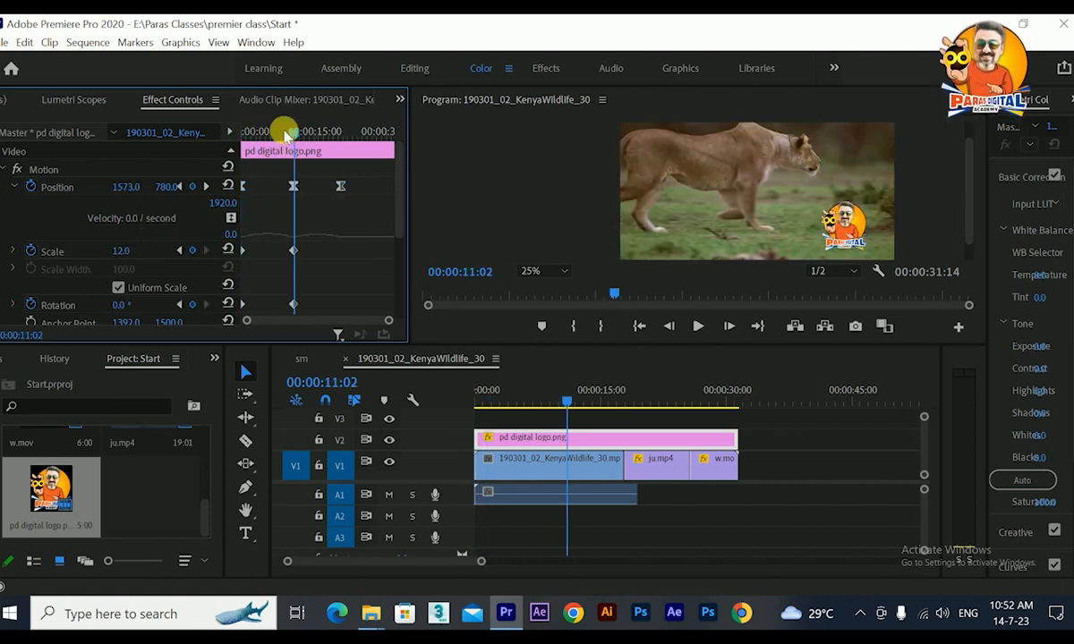
left_click_drag(284, 134, 224, 134)
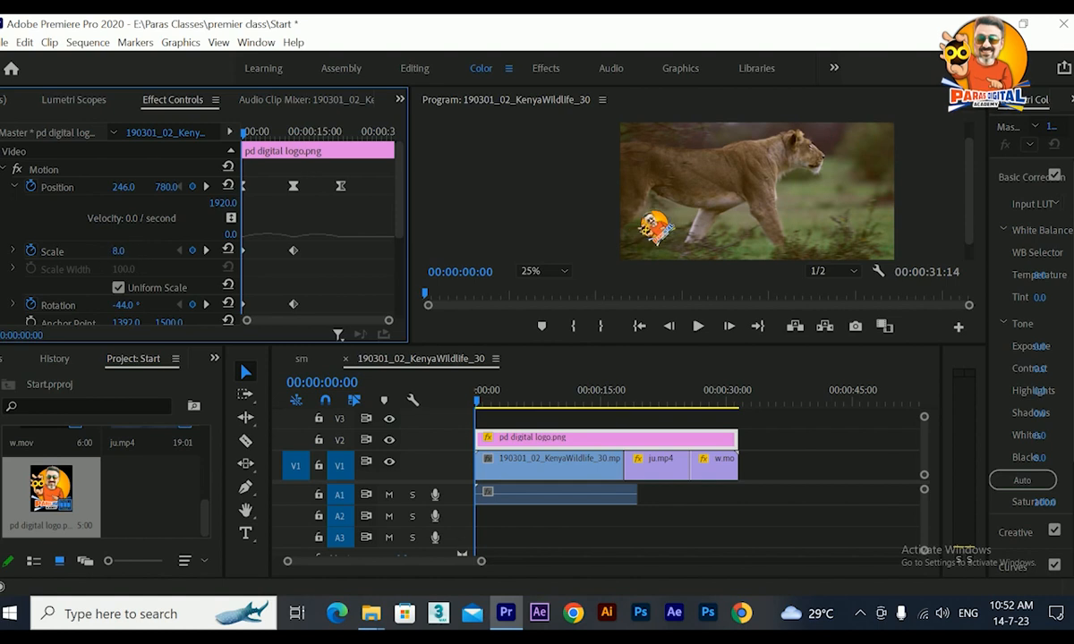
left_click_drag(475, 400, 409, 398)
Keyframe the logo's opacity from 0% at the sequence start to 100% at 00:00:11:02 and scrub through the fade-in.
scroll(89, 256, "down", 3)
scroll(24, 215, "down", 2)
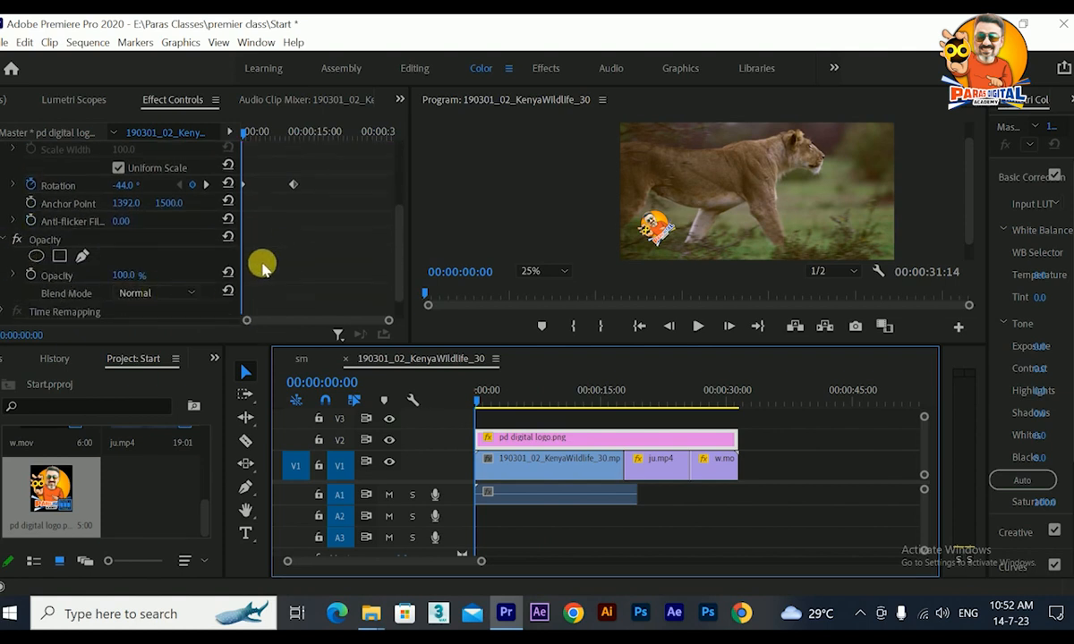
left_click(246, 126)
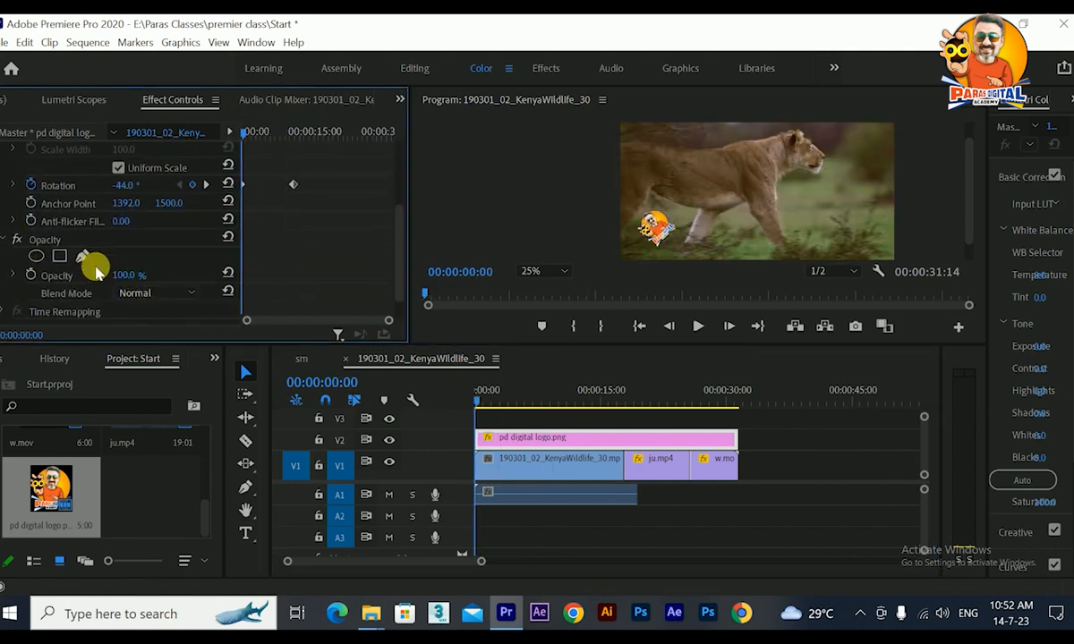
left_click(31, 276)
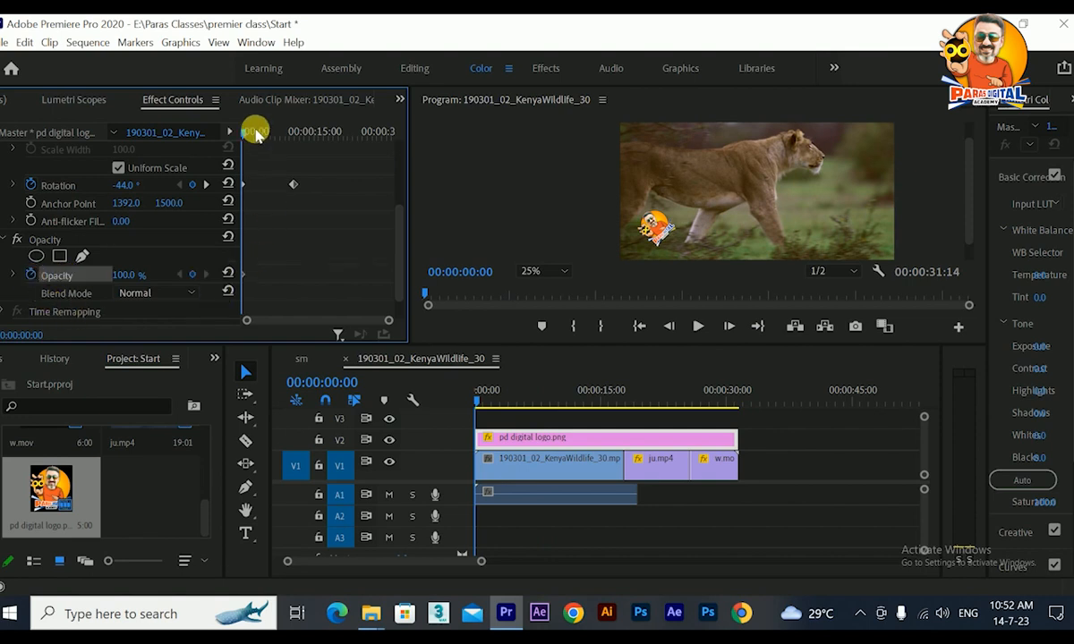
left_click_drag(255, 135, 291, 145)
left_click(195, 275)
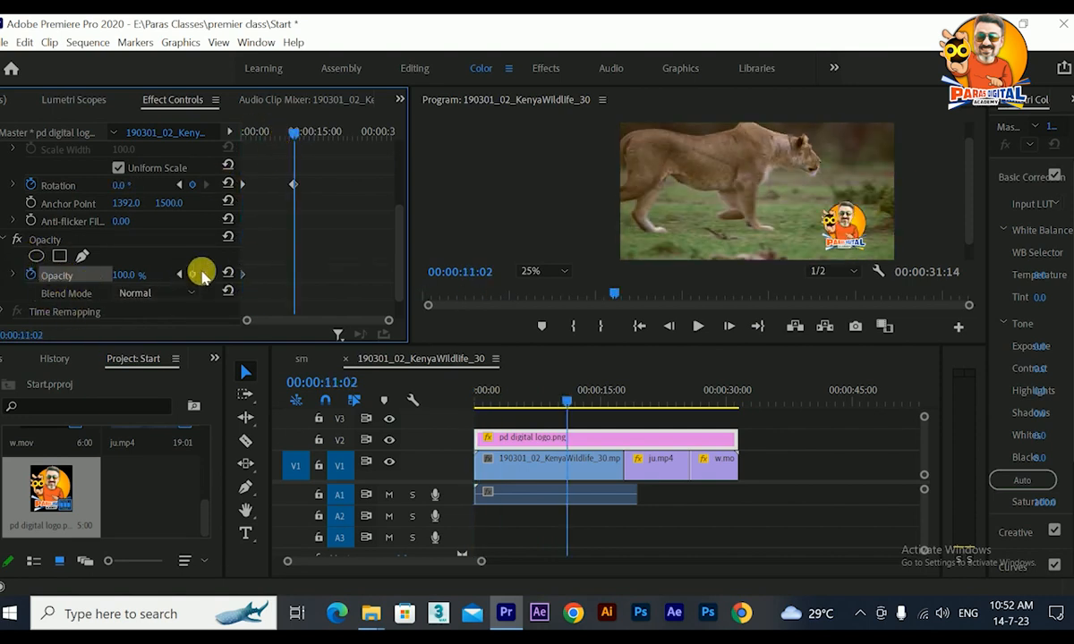
left_click(195, 276)
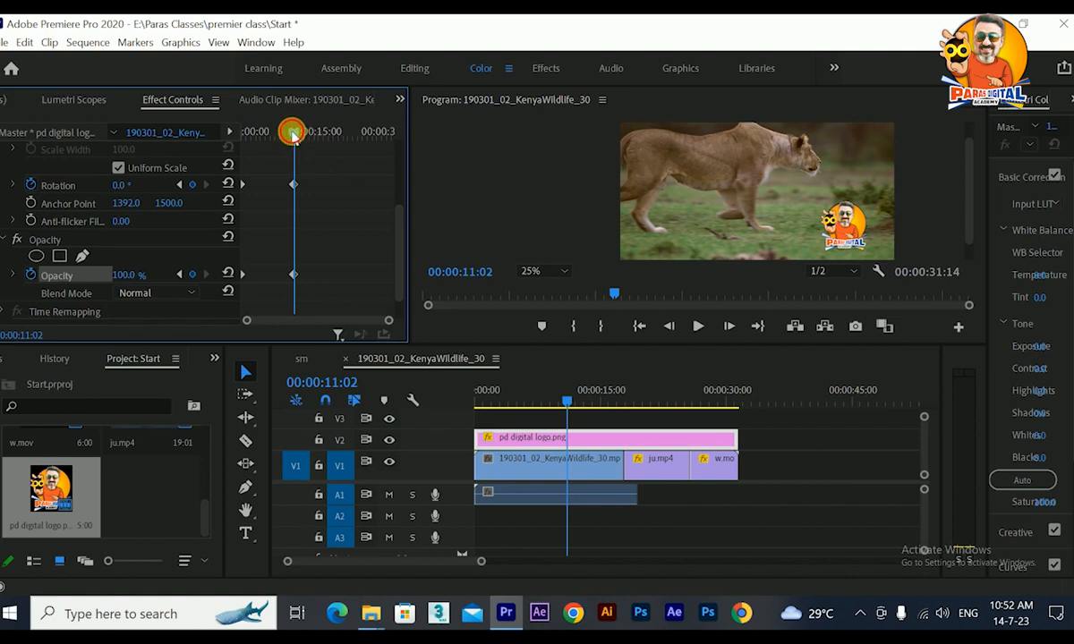
left_click_drag(292, 133, 243, 134)
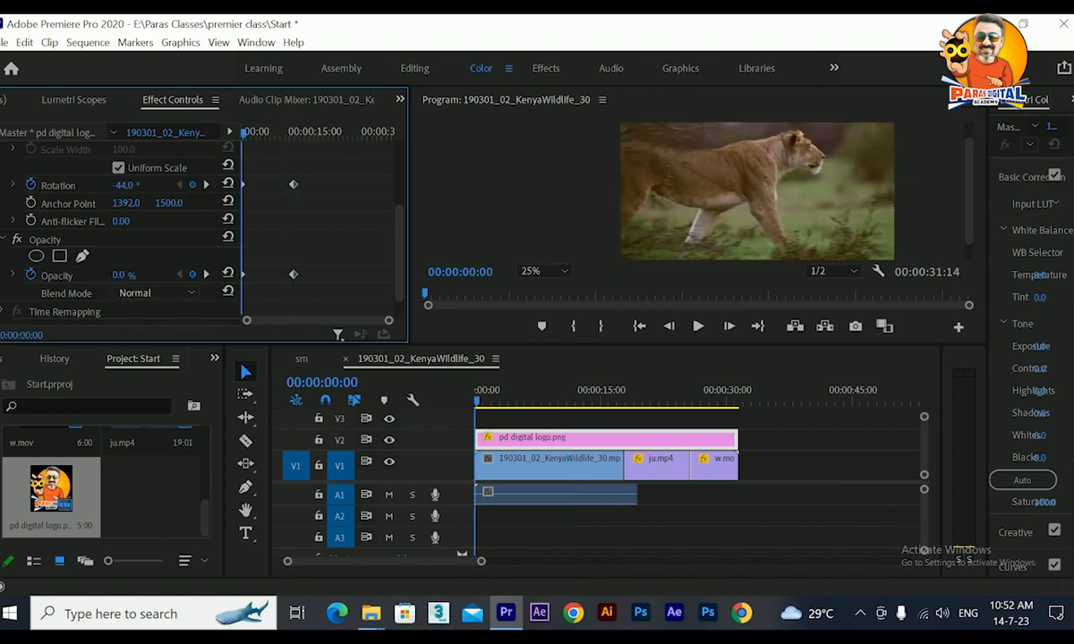
left_click_drag(487, 401, 562, 408)
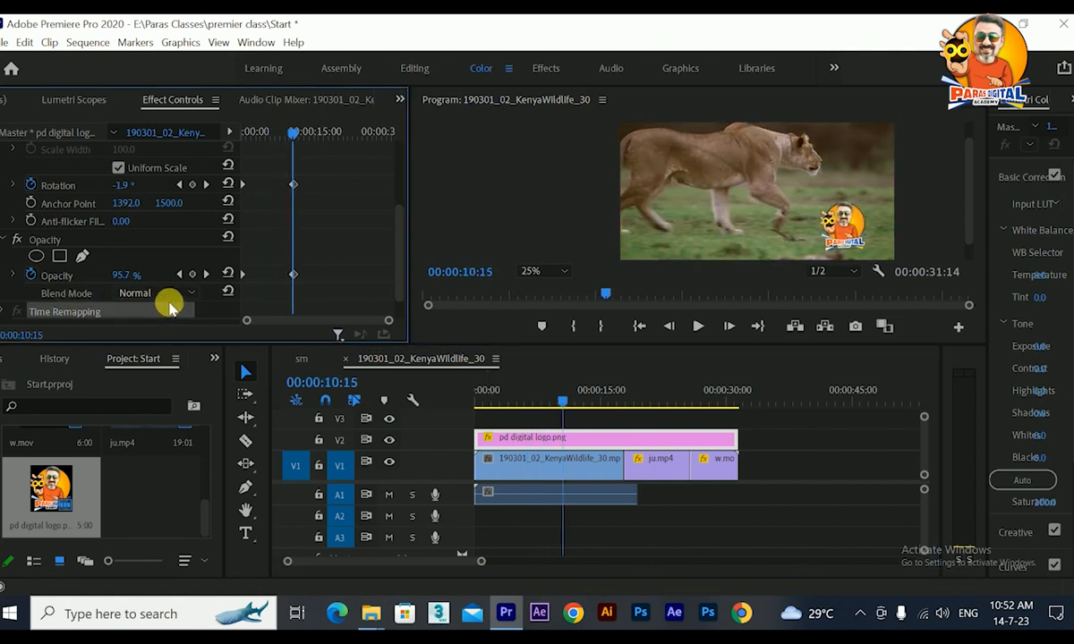
Set the logo's blend mode to Overlay, play the sequence from the beginning to check it, and return the playhead to the start.
left_click(143, 293)
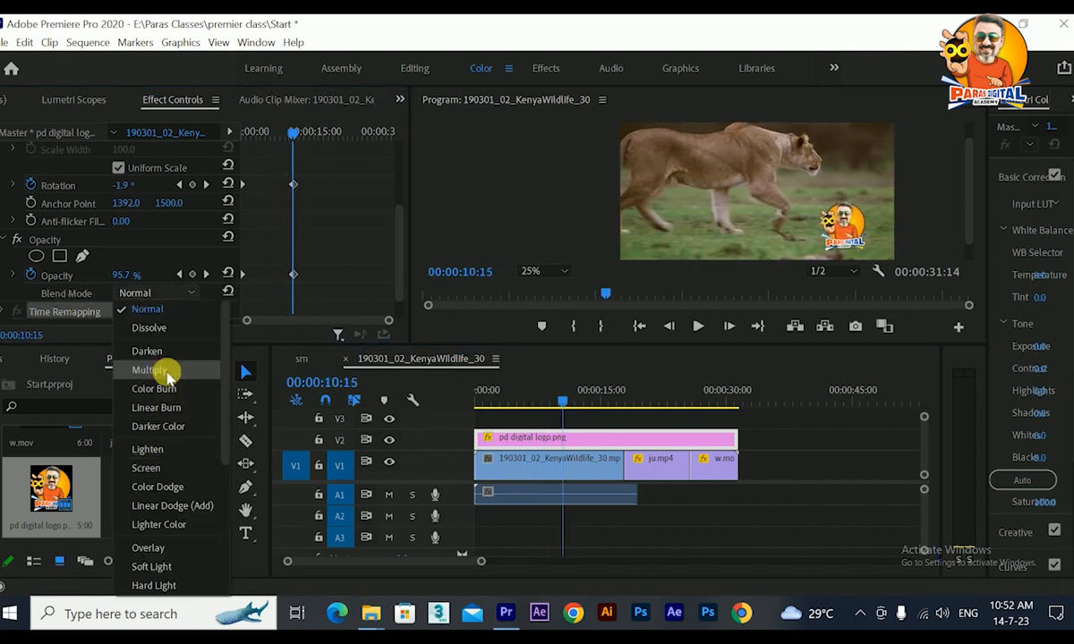
left_click(148, 548)
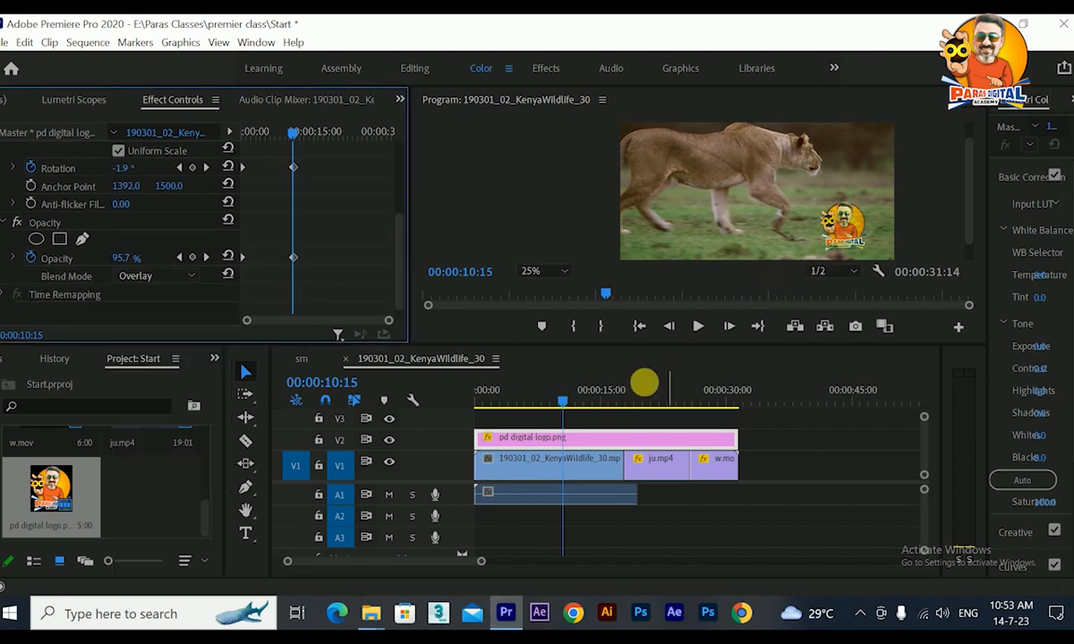
left_click_drag(562, 394, 462, 402)
left_click(699, 326)
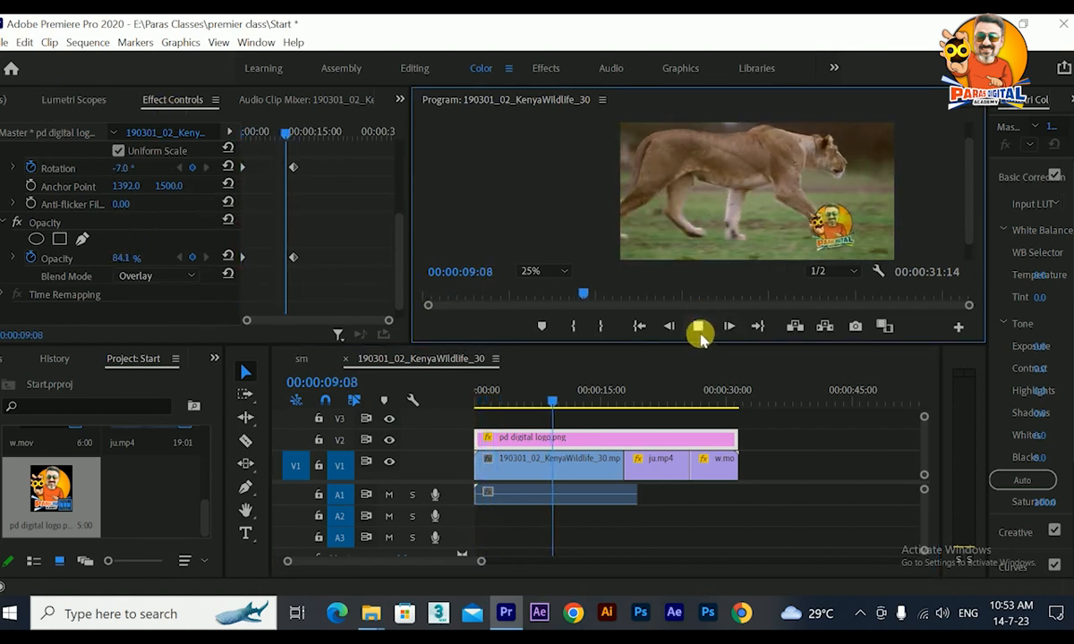
left_click(699, 327)
left_click_drag(554, 403, 475, 401)
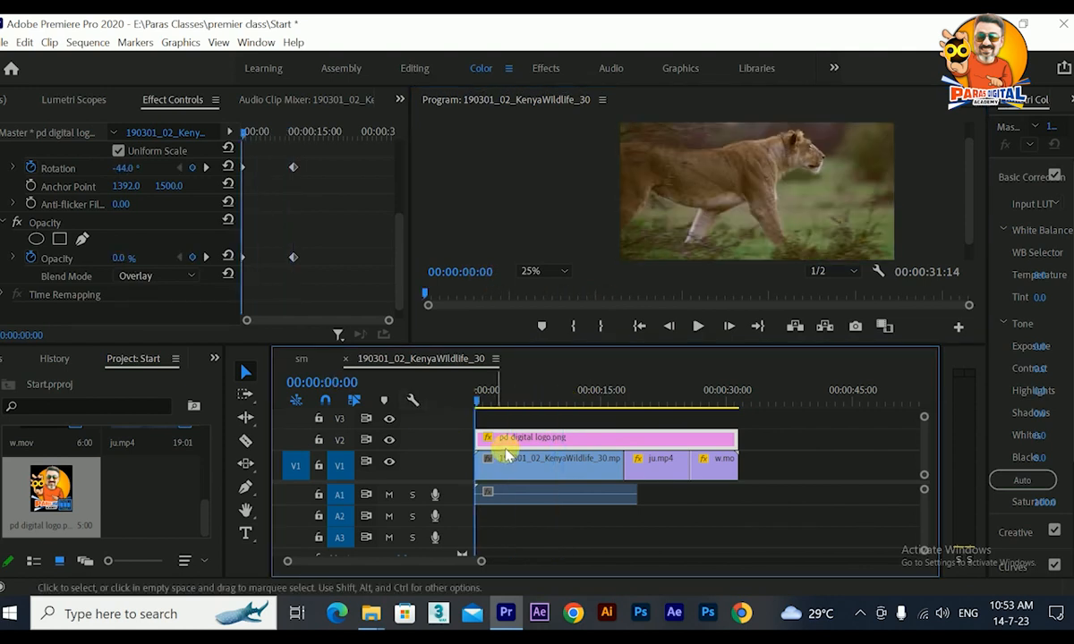
Add position keyframes at 960, 540 to the first KenyaWildlife video clip, at the sequence start and at 00:00:10:05.
left_click(510, 467)
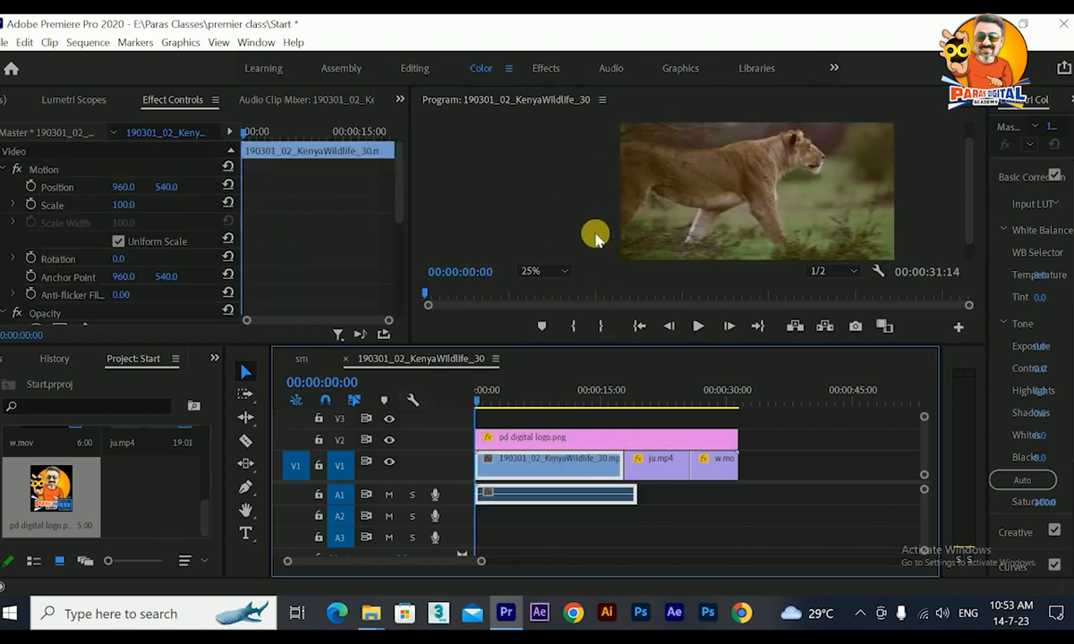
left_click(31, 186)
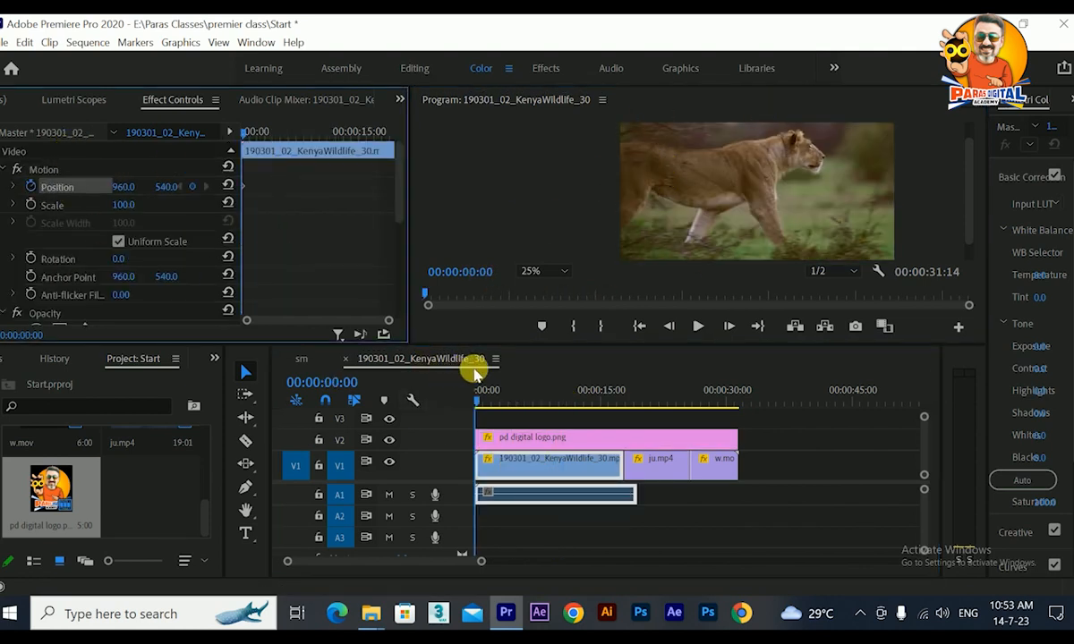
left_click_drag(495, 394, 561, 399)
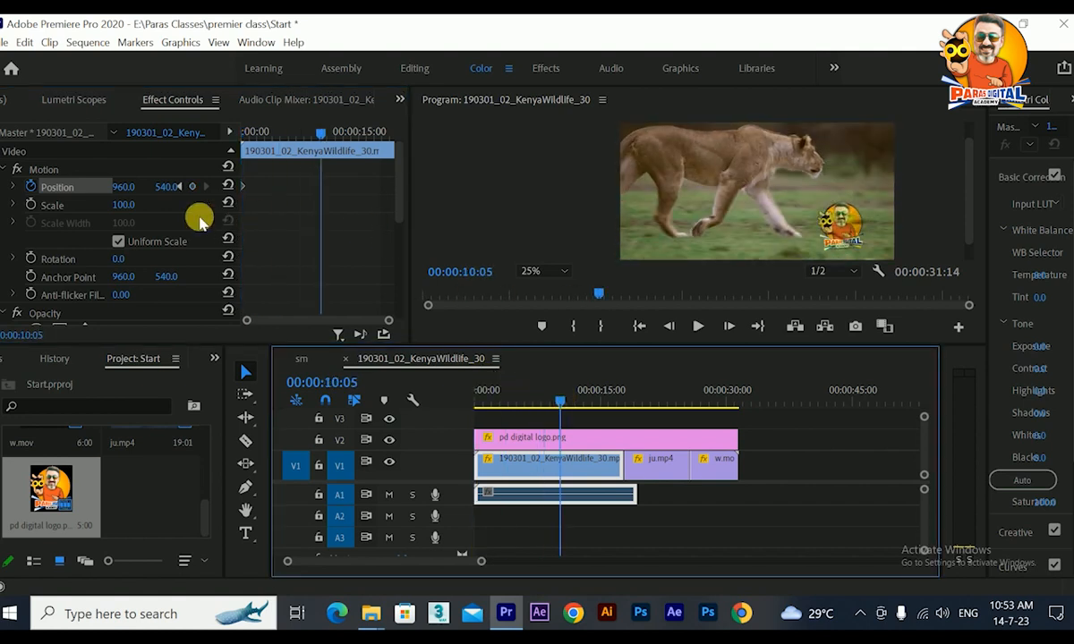
left_click(178, 188)
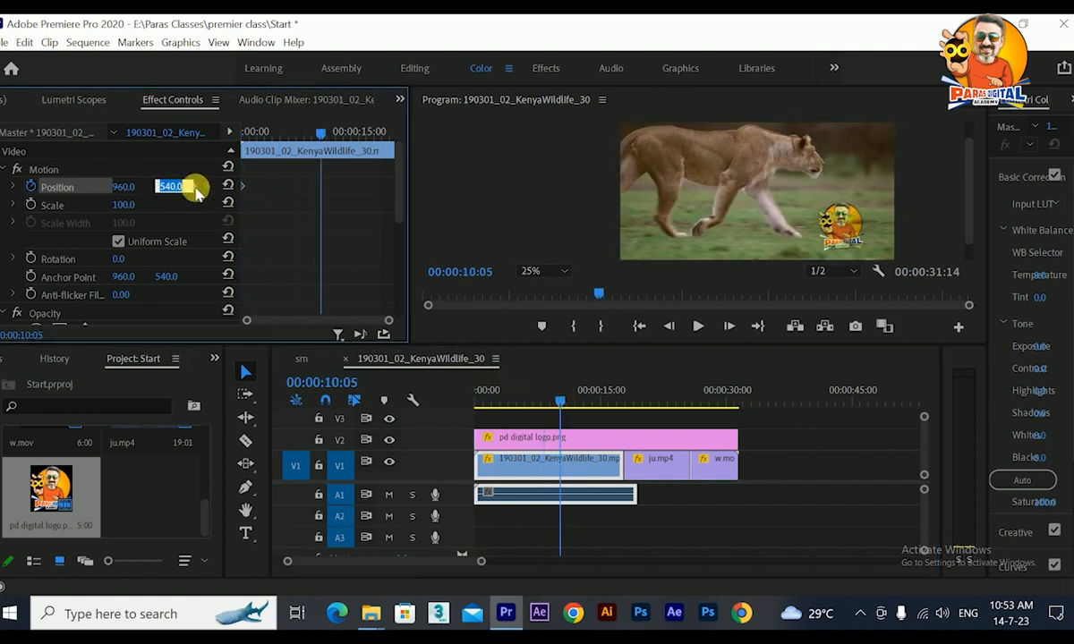
left_click(192, 186)
Set the KenyaWildlife clip's horizontal position to about 2917 at the sequence start and play the slide-in animation.
left_click_drag(304, 134, 194, 134)
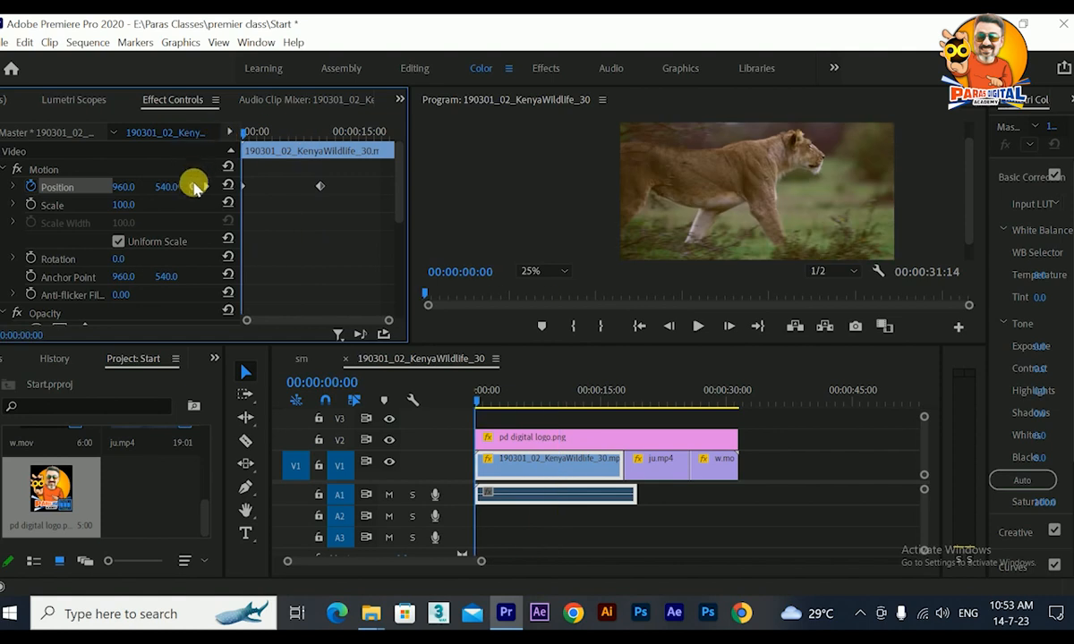
left_click_drag(130, 193, 224, 192)
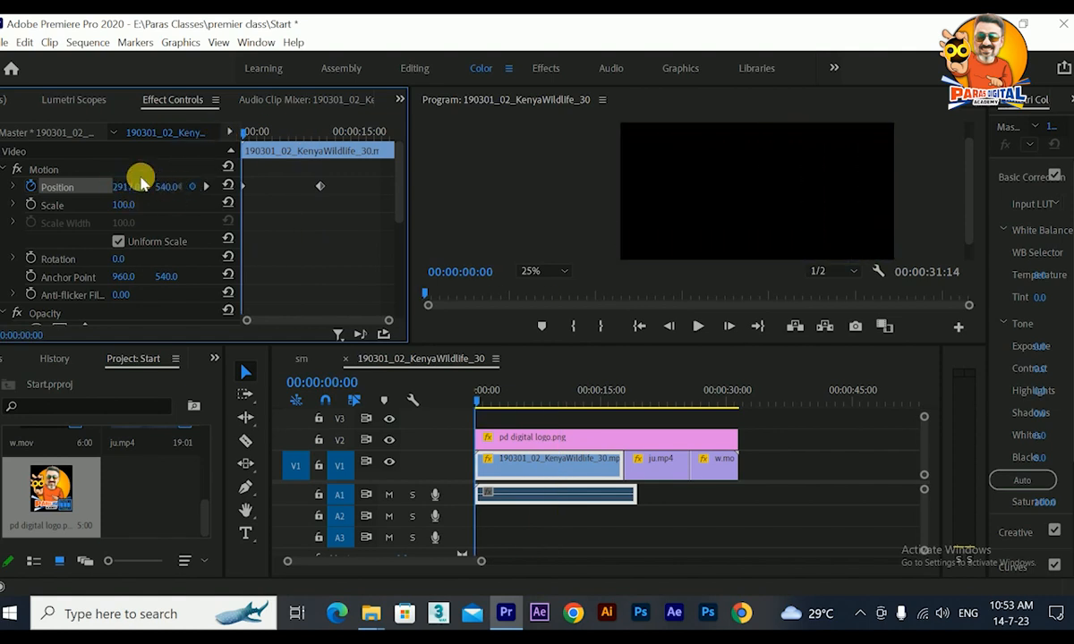
key("space")
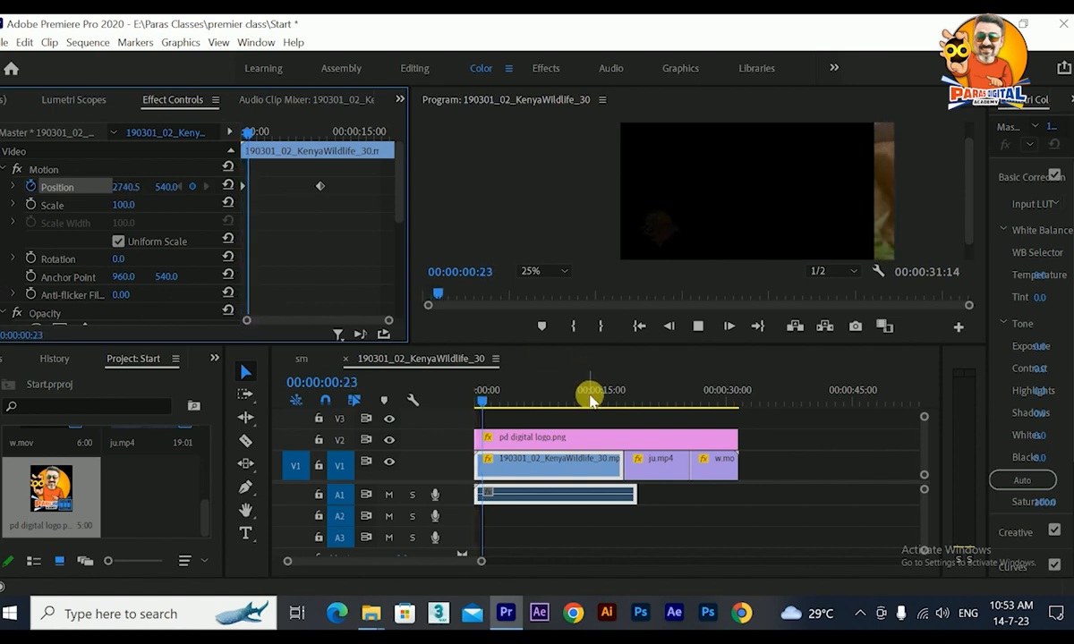